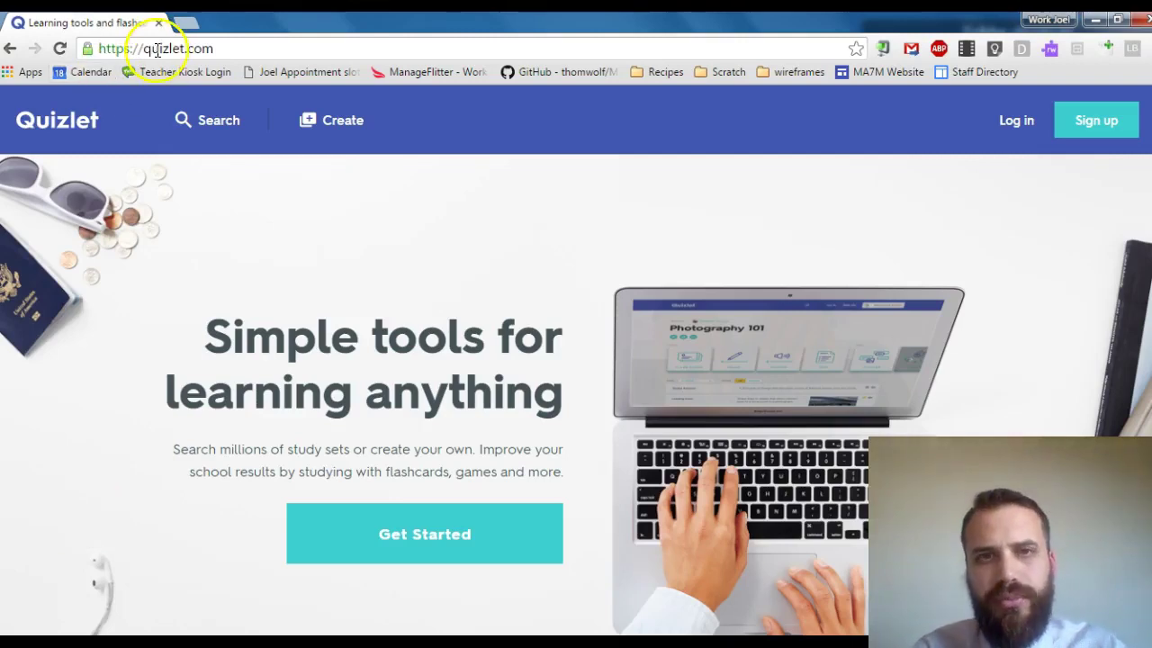
# Step: Sign up for Quizlet with the demo Google account and allow access to its e-mail address and basic profile info
pyautogui.click(1094, 123)
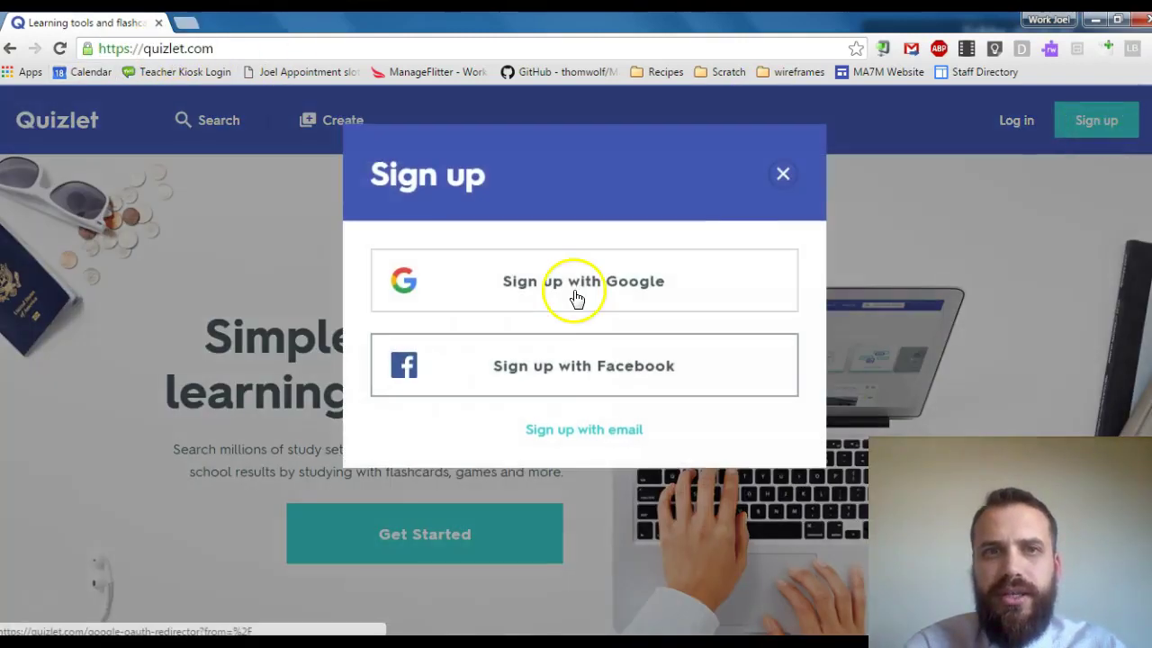
pyautogui.click(573, 296)
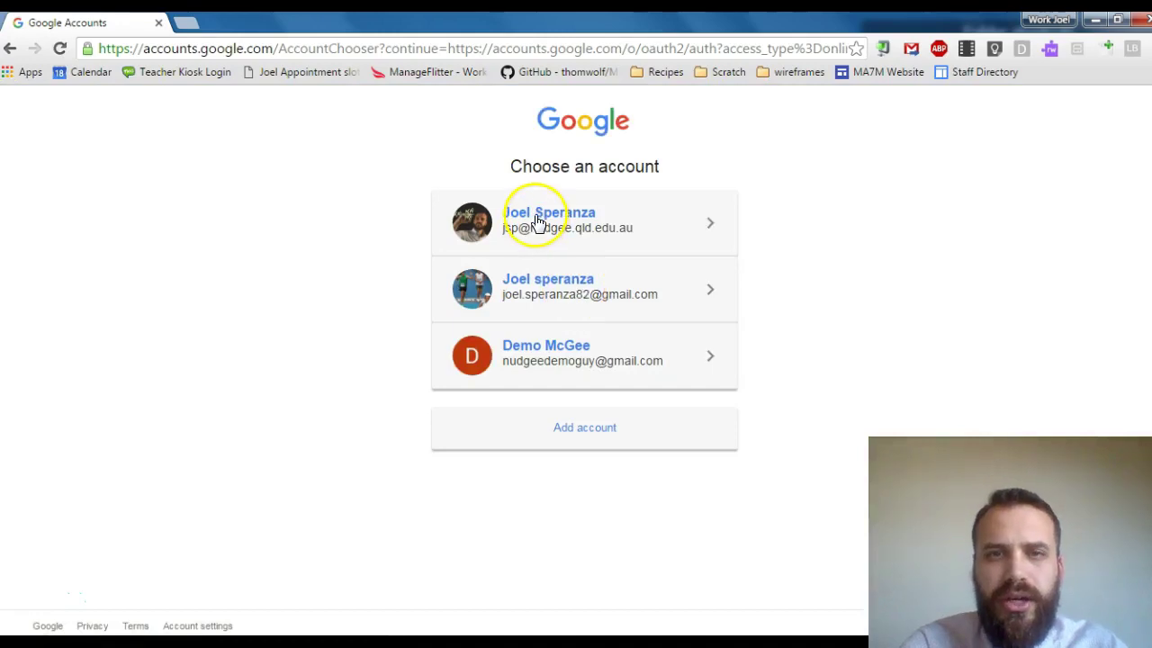
pyautogui.click(538, 358)
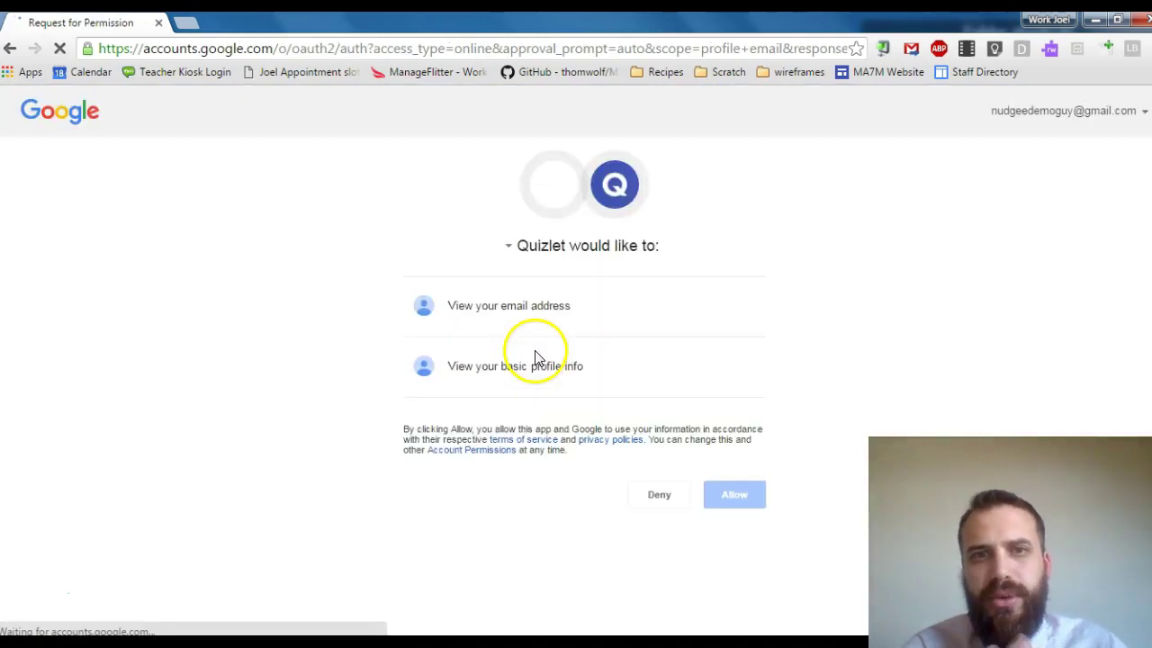
pyautogui.click(737, 501)
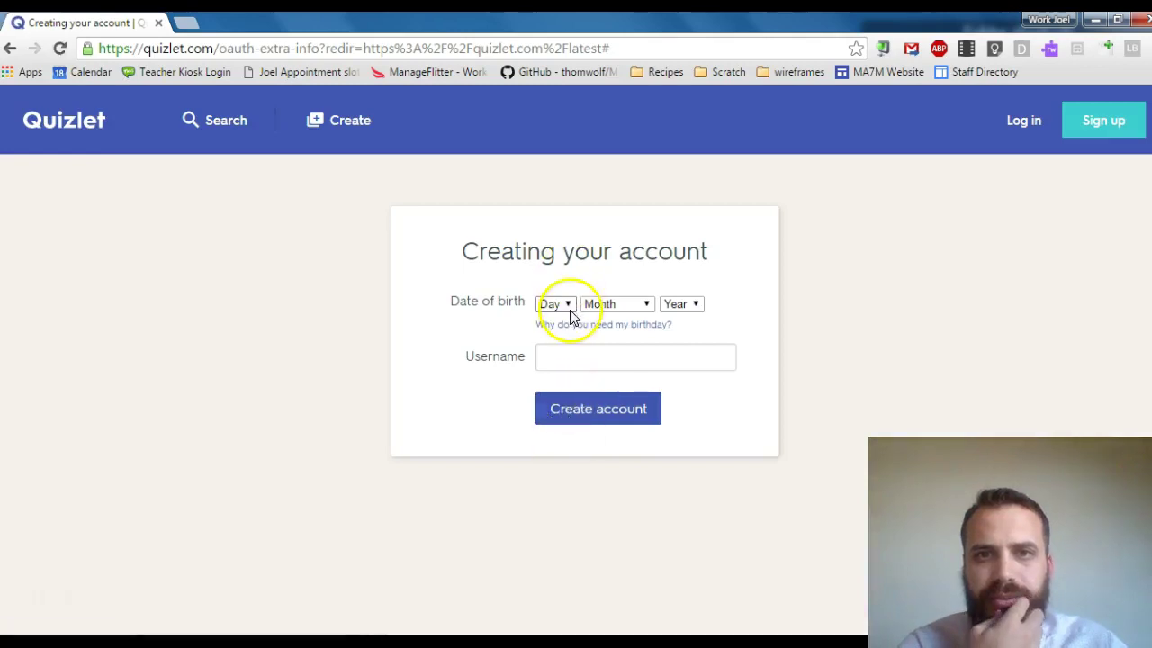
# Step: Fill in the date of birth on the account creation form and create the account
pyautogui.click(569, 312)
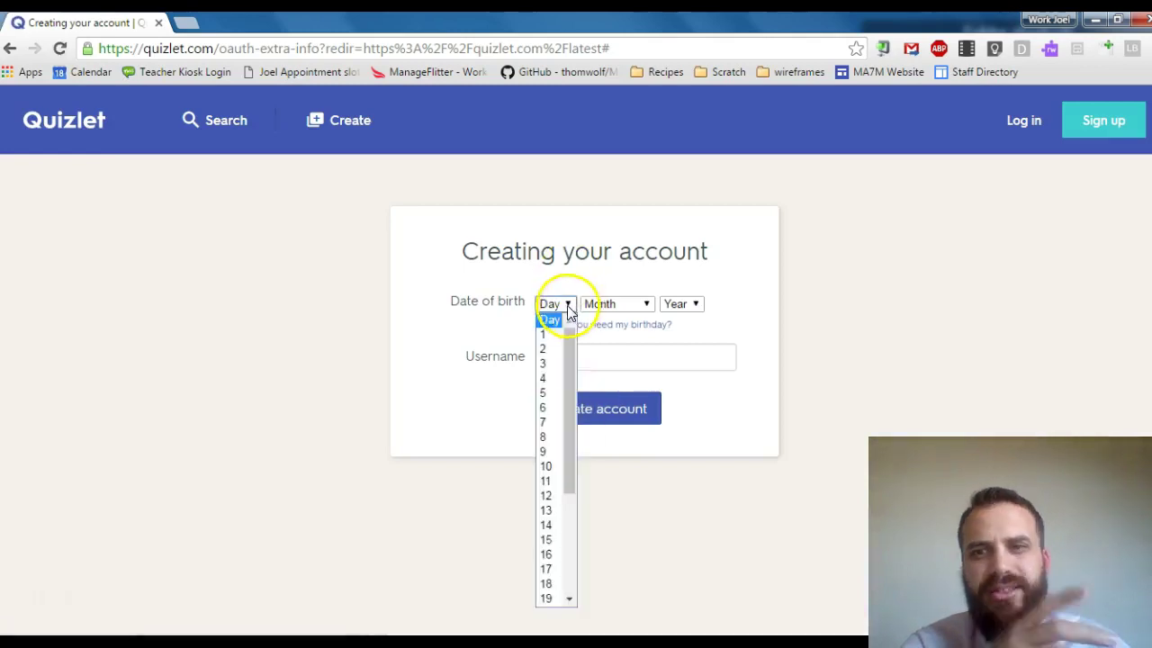
pyautogui.scroll(-2, 570, 535)
pyautogui.click(546, 594)
pyautogui.click(630, 303)
pyautogui.click(612, 334)
pyautogui.click(682, 303)
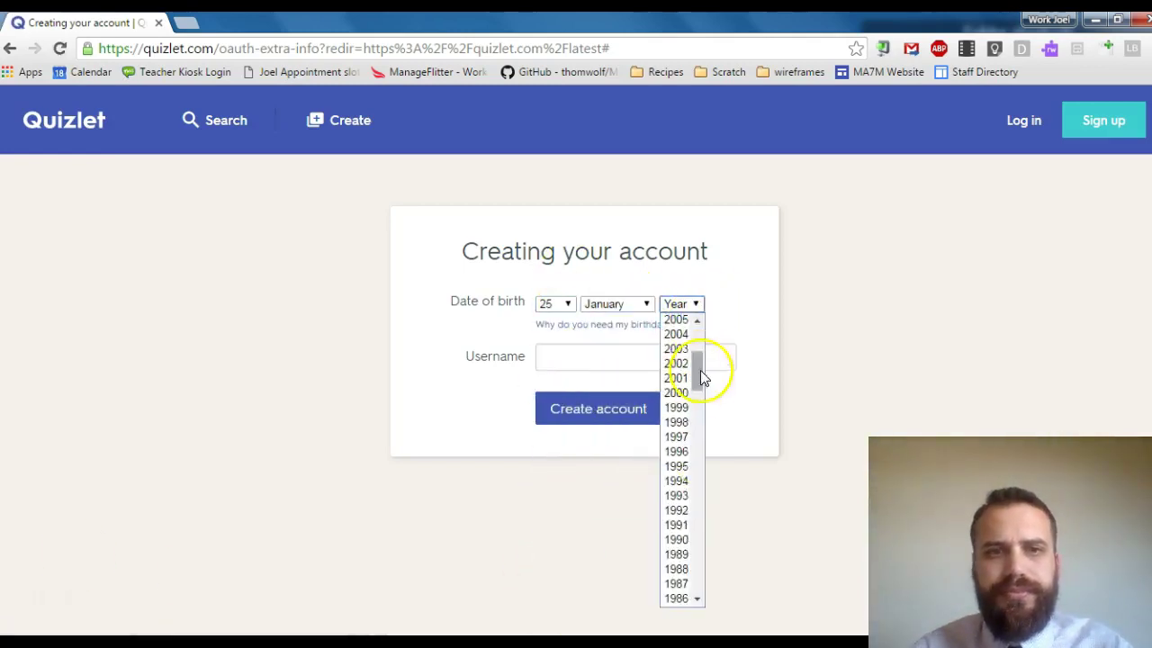
pyautogui.scroll(-2, 700, 370)
pyautogui.click(682, 540)
pyautogui.click(599, 442)
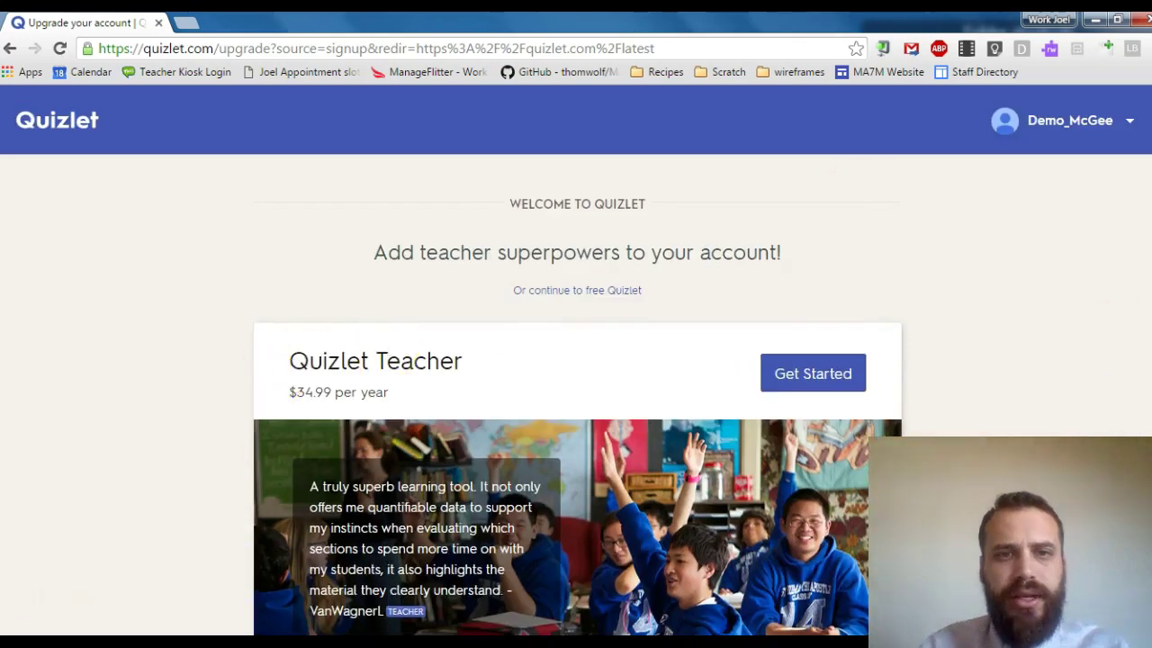
# Step: Look over the Quizlet Teacher upgrade offer and continue to the free version instead
pyautogui.scroll(-4, 861, 195)
pyautogui.scroll(5, 576, 360)
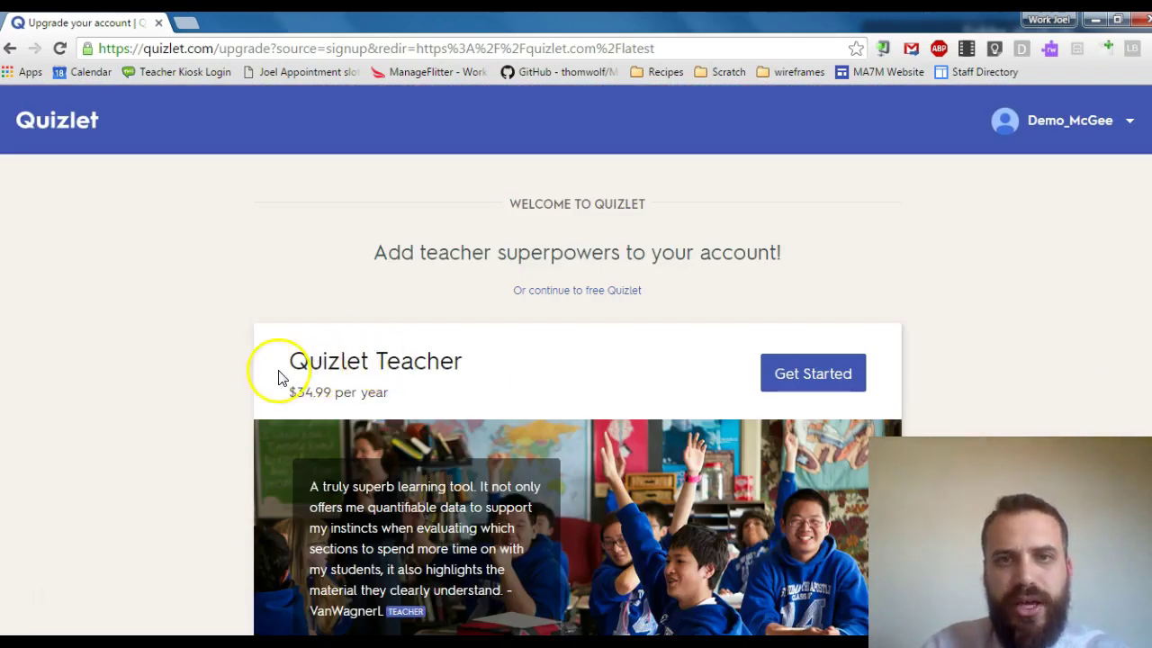
pyautogui.click(367, 391)
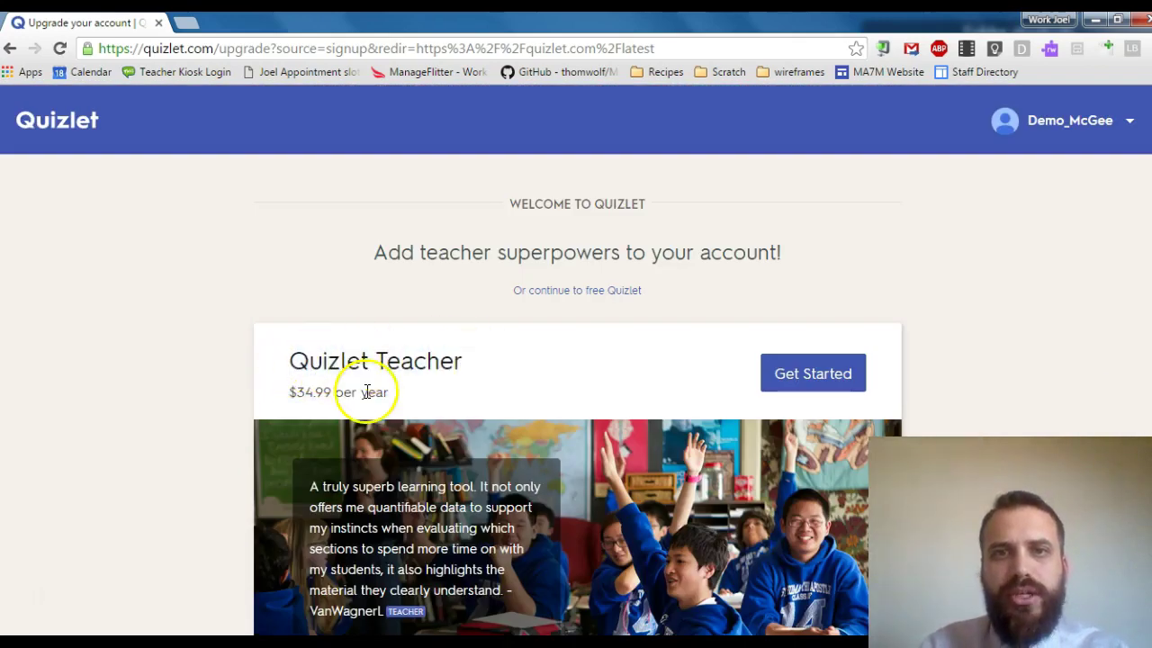
pyautogui.click(576, 291)
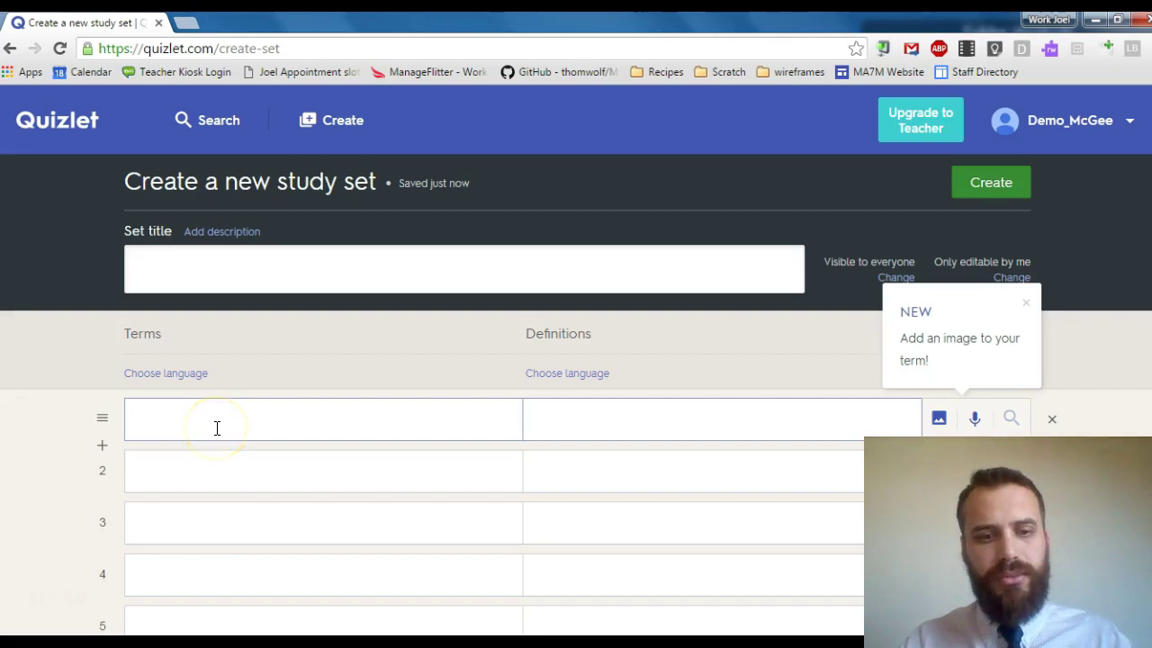
# Step: Enter the terms Assets, defined as "Item of value", and Liability, defined as "thing you owe", and confirm the language as English
pyautogui.write('ets')
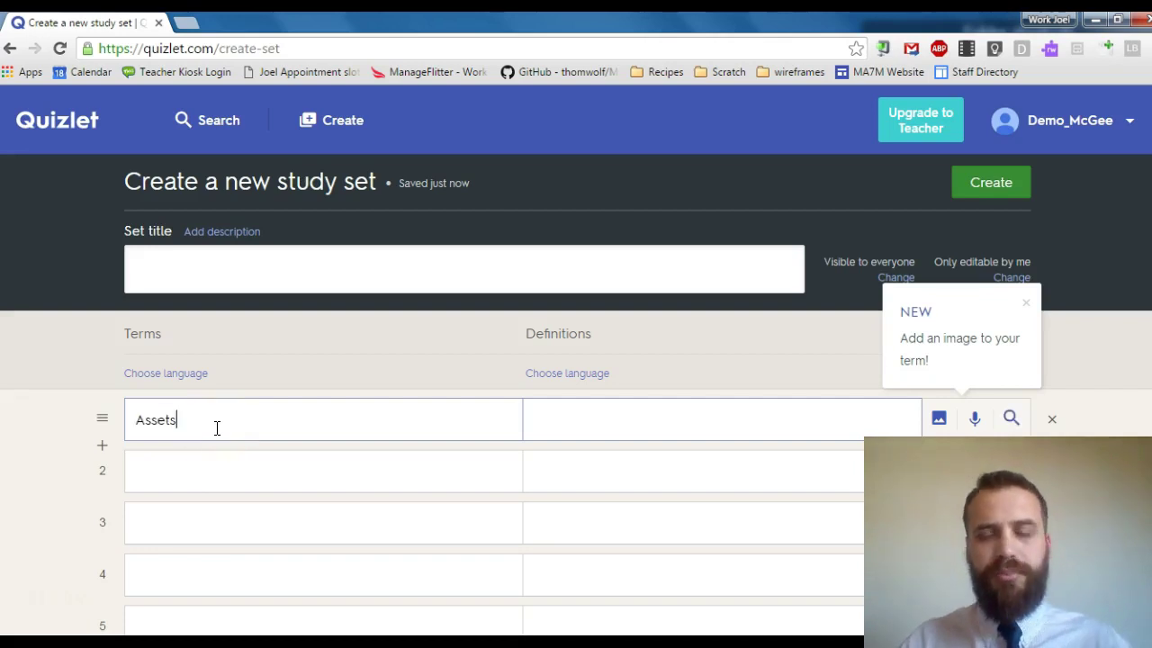
pyautogui.click(560, 430)
pyautogui.write('Item of value')
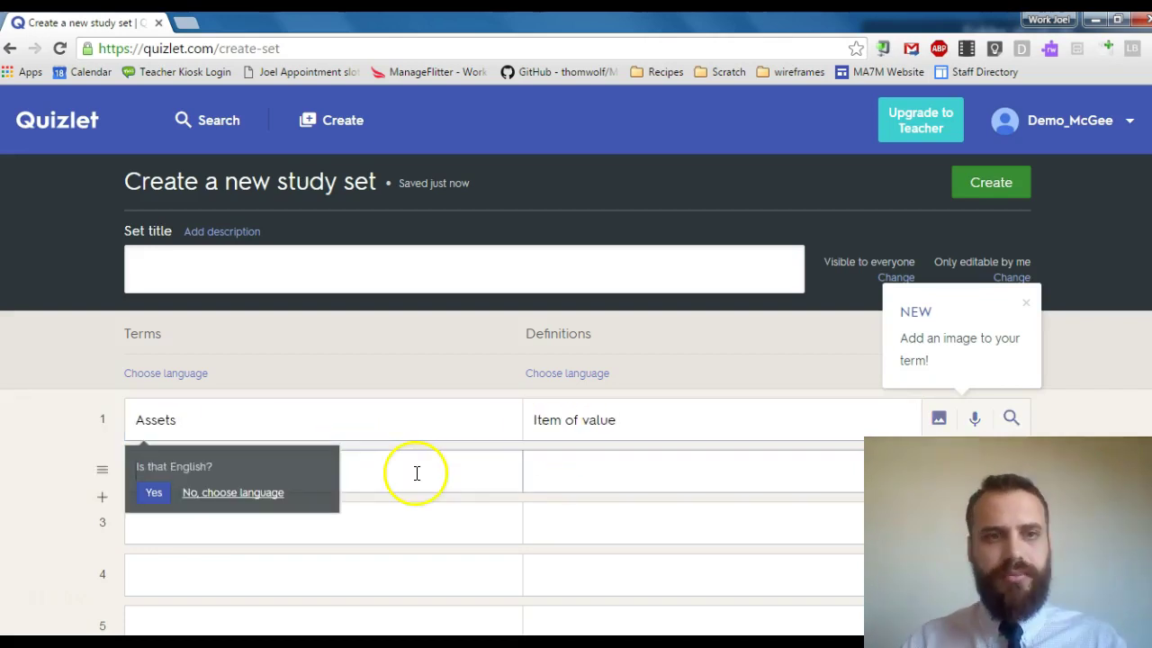
pyautogui.write('thing you owe')
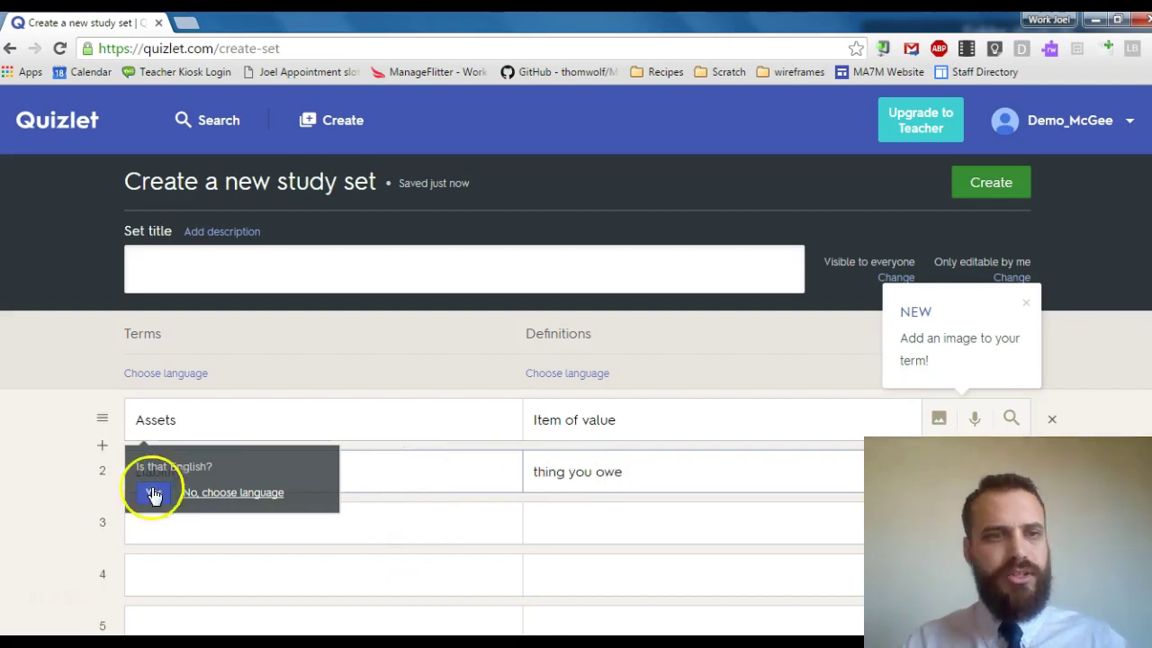
pyautogui.click(151, 492)
# Step: Add the terms "expense", defined as "cost", and "Revenue", defined as "money earned", in rows 3 and 4
pyautogui.click(339, 512)
pyautogui.write('expense')
pyautogui.click(589, 539)
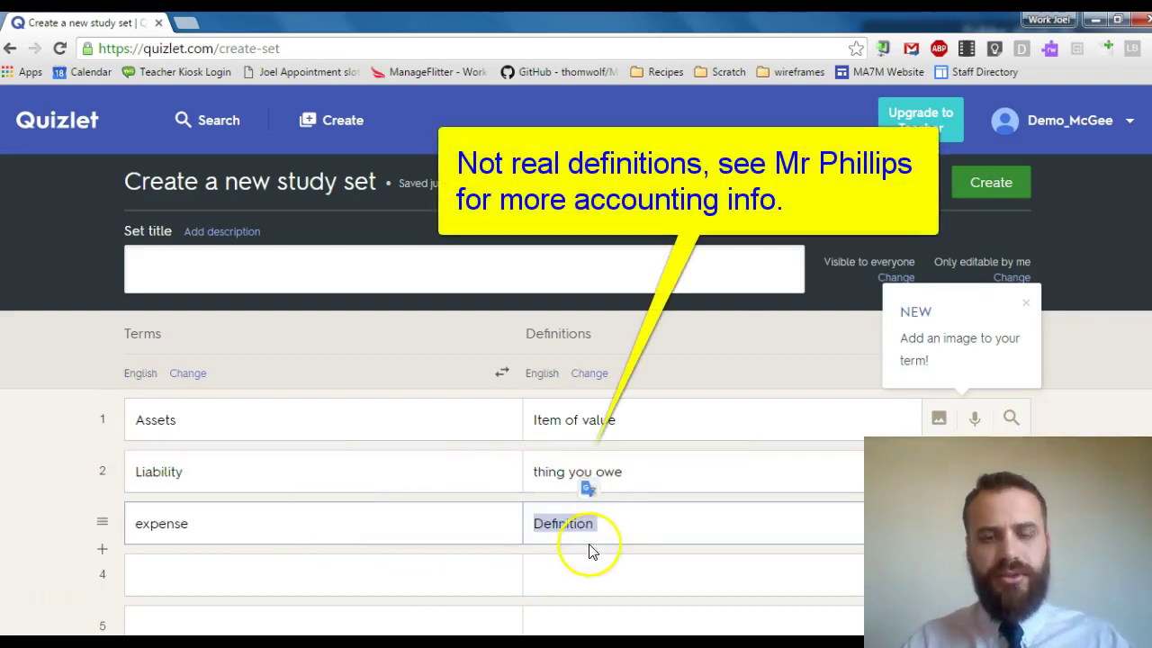
pyautogui.write('cost')
pyautogui.click(203, 577)
pyautogui.write('Revenue')
pyautogui.click(553, 576)
pyautogui.write('money earned')
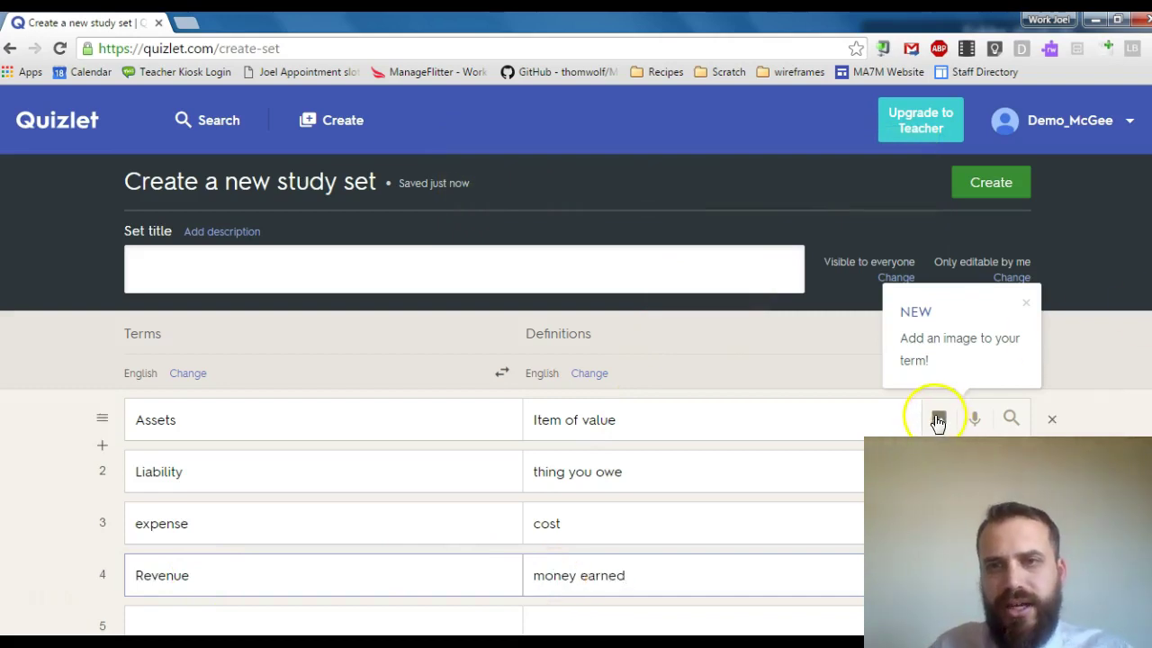
# Step: Title the study set "Accounting flashcards" and create it
pyautogui.scroll(-2, 978, 425)
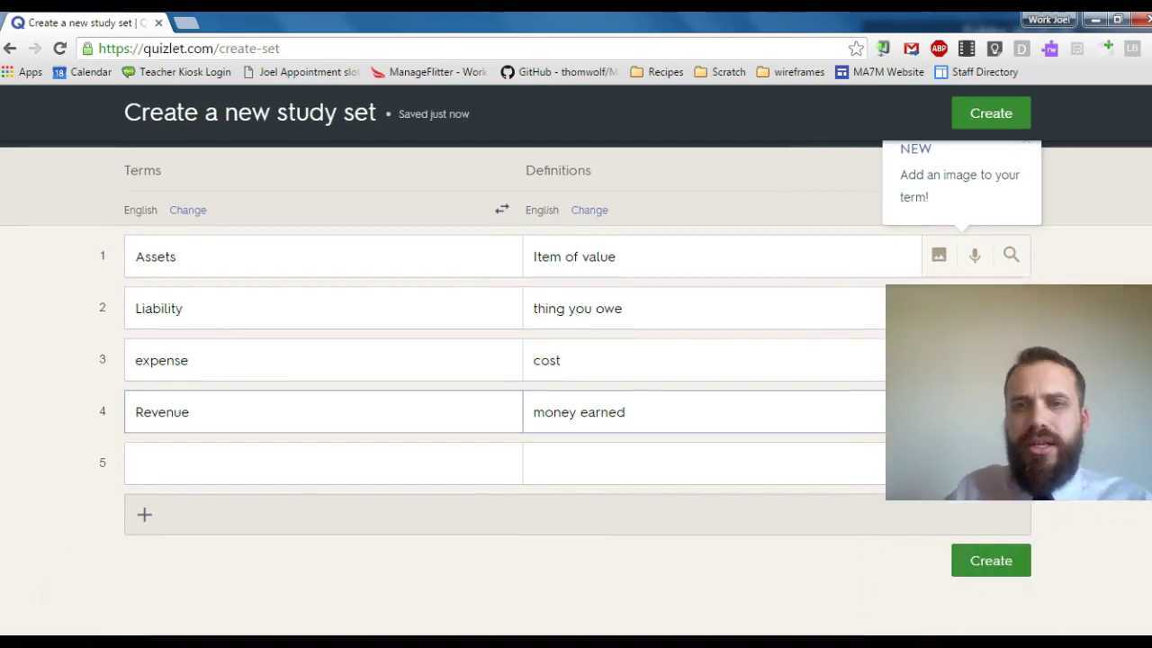
pyautogui.click(987, 563)
pyautogui.click(198, 298)
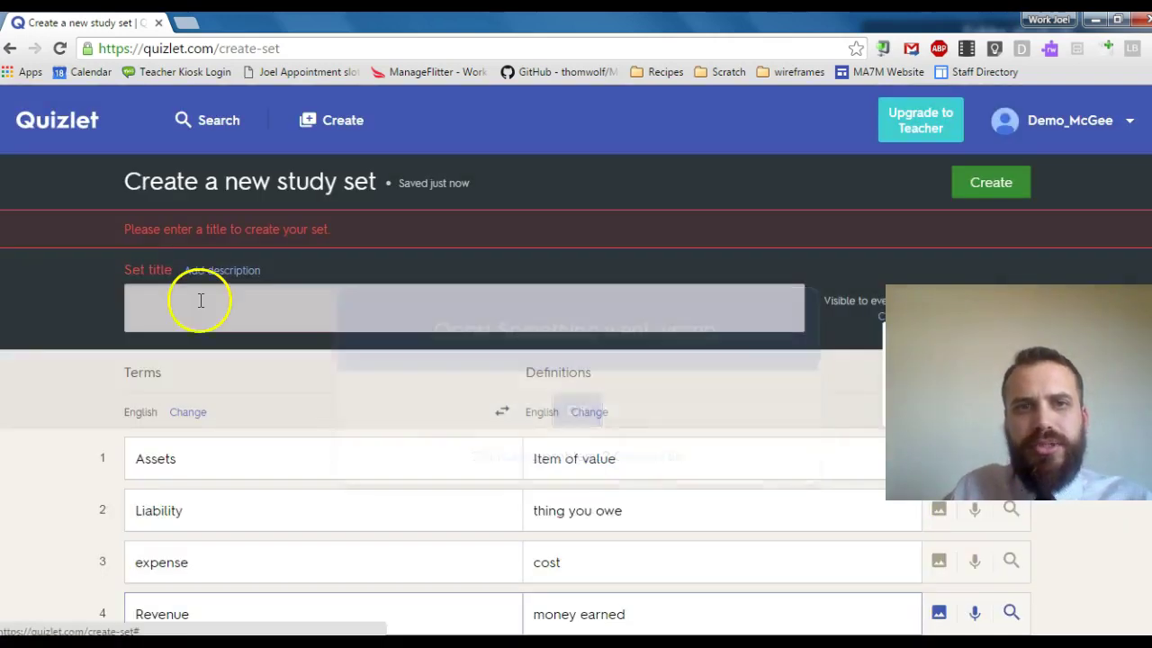
pyautogui.write('Accounting flashcards')
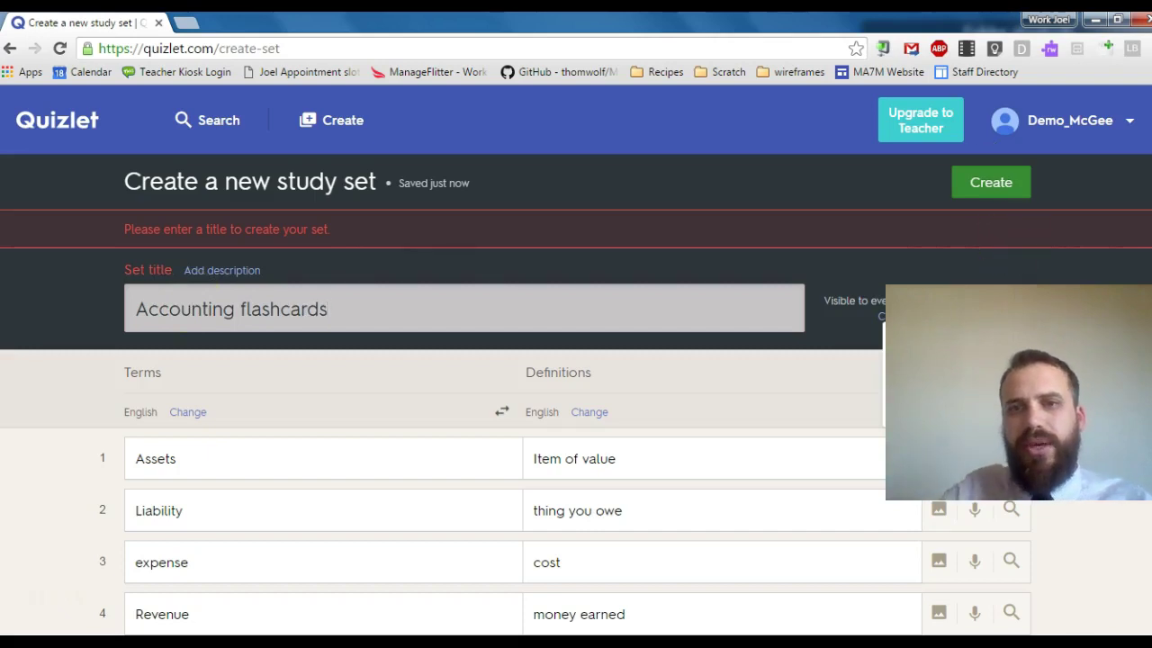
pyautogui.scroll(-2, 964, 591)
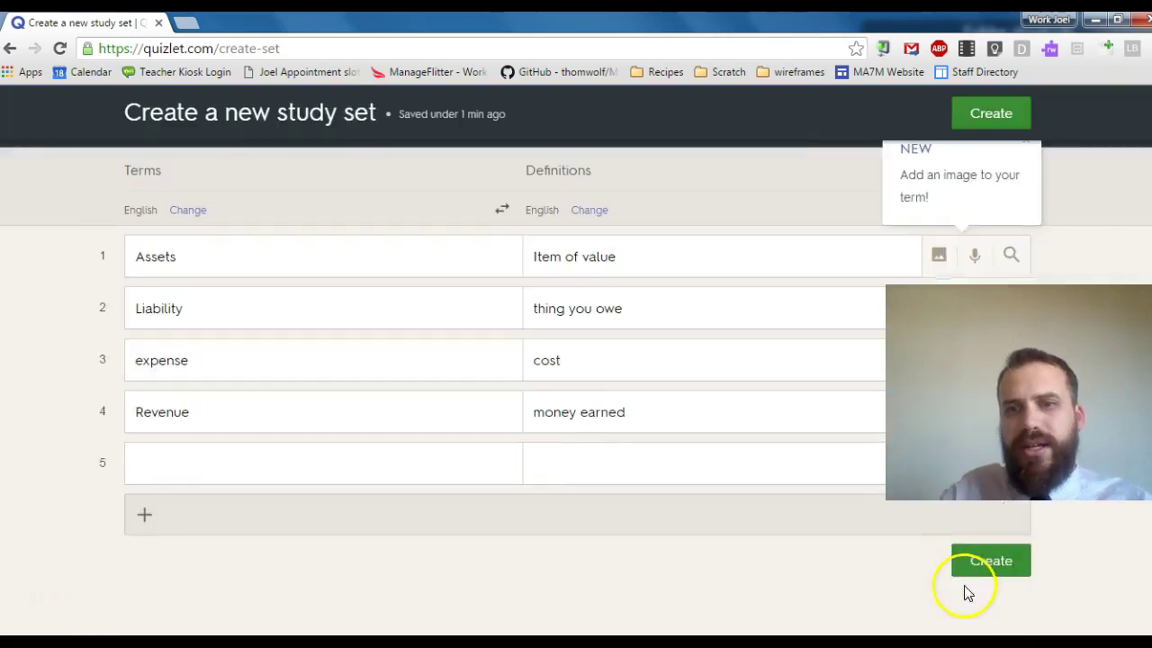
pyautogui.click(964, 592)
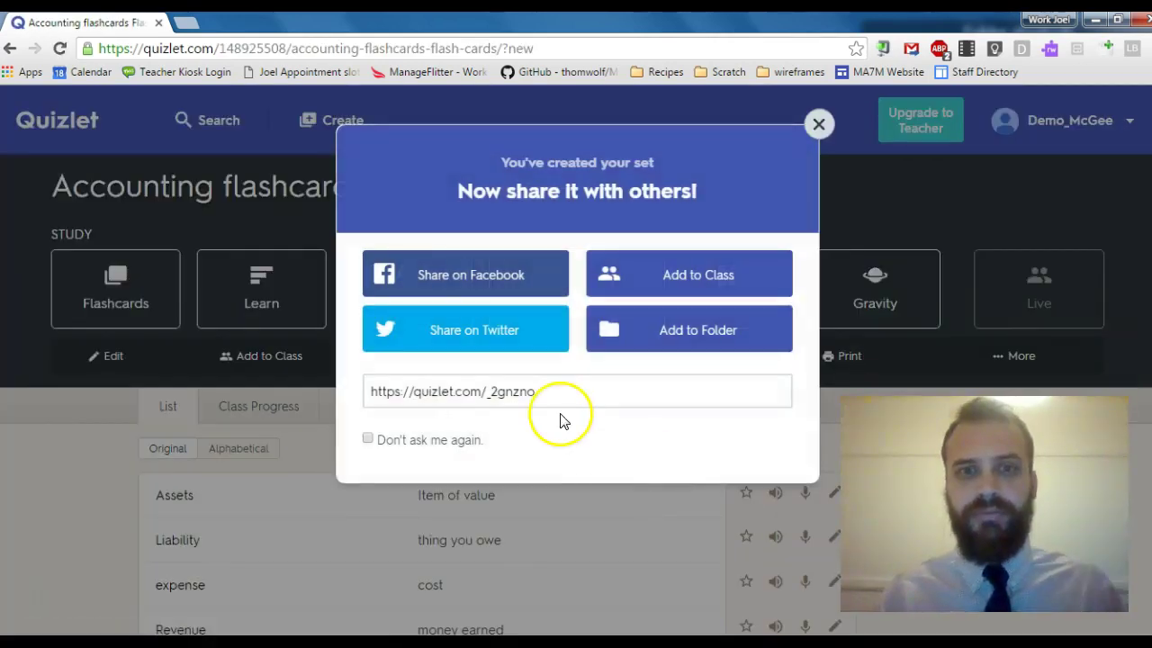
# Step: Select the new set's share link for sharing with others
pyautogui.click(540, 400)
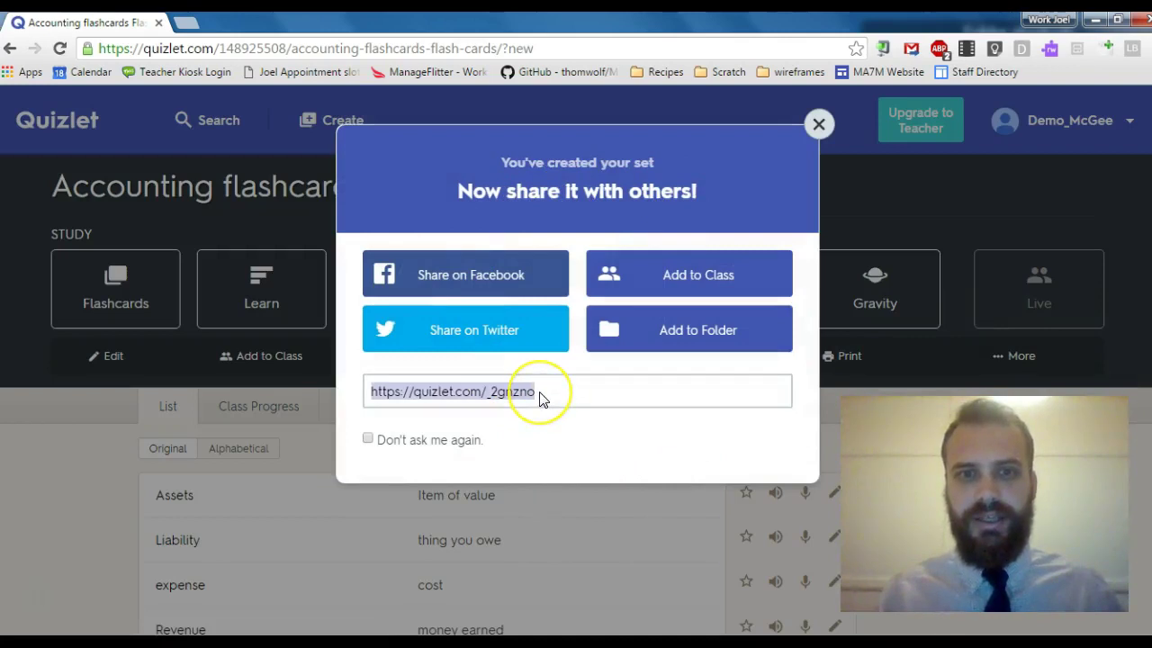
pyautogui.click(555, 397)
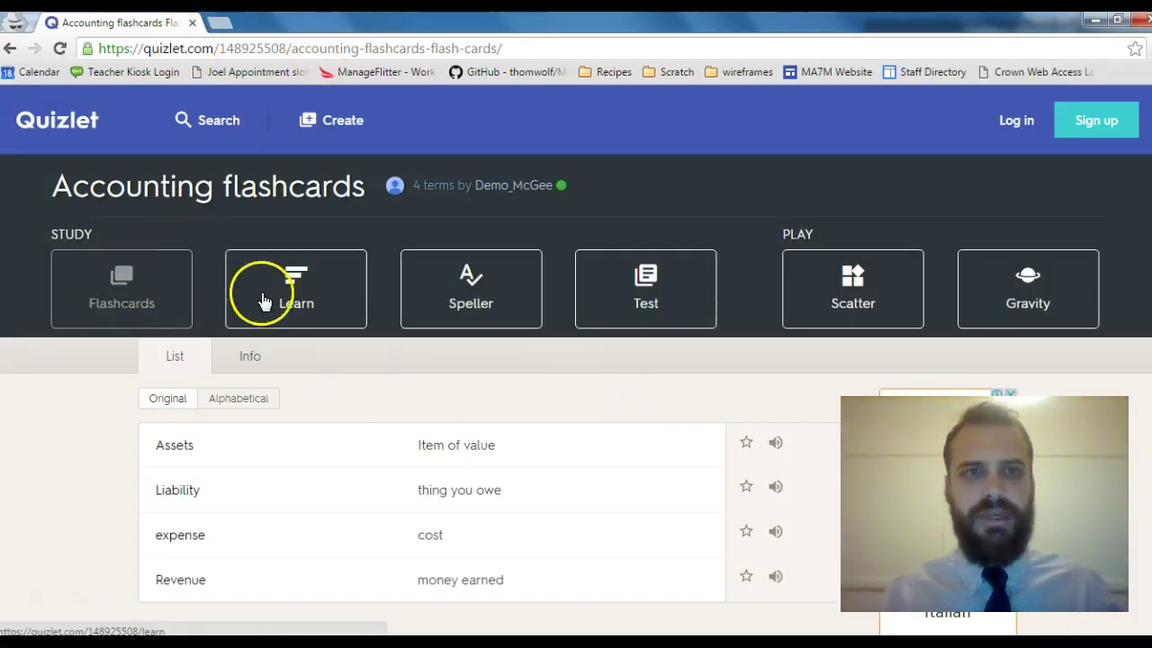
# Step: Study the first two cards in Flashcards mode, flipping each one, and return to the set page
pyautogui.click(126, 286)
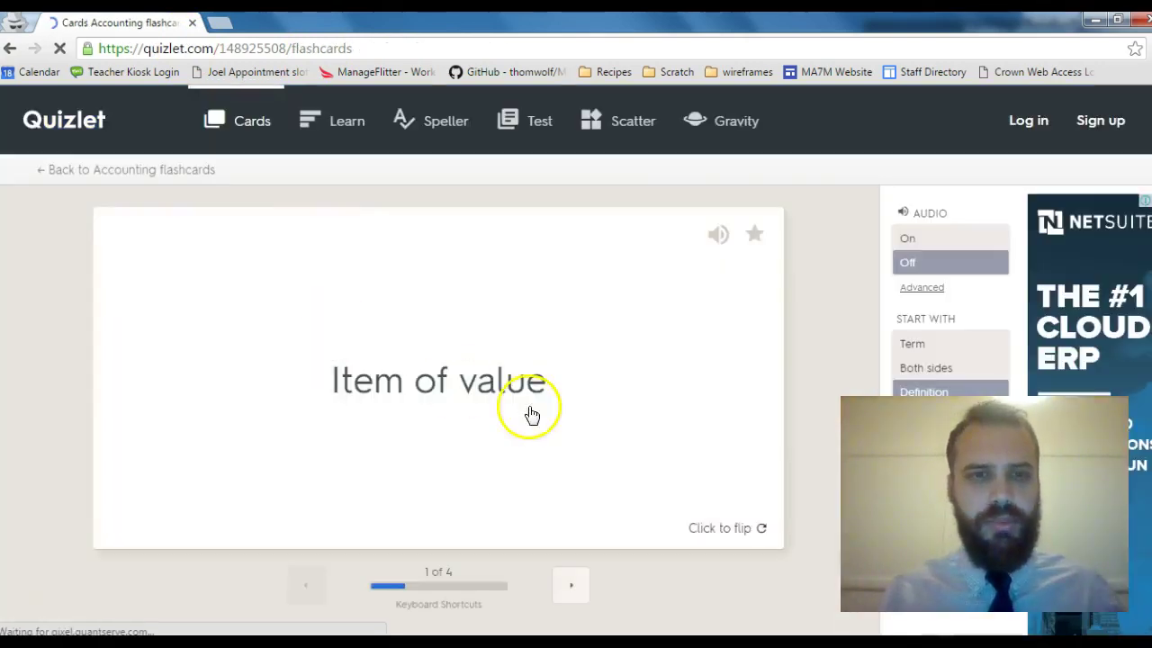
pyautogui.click(738, 531)
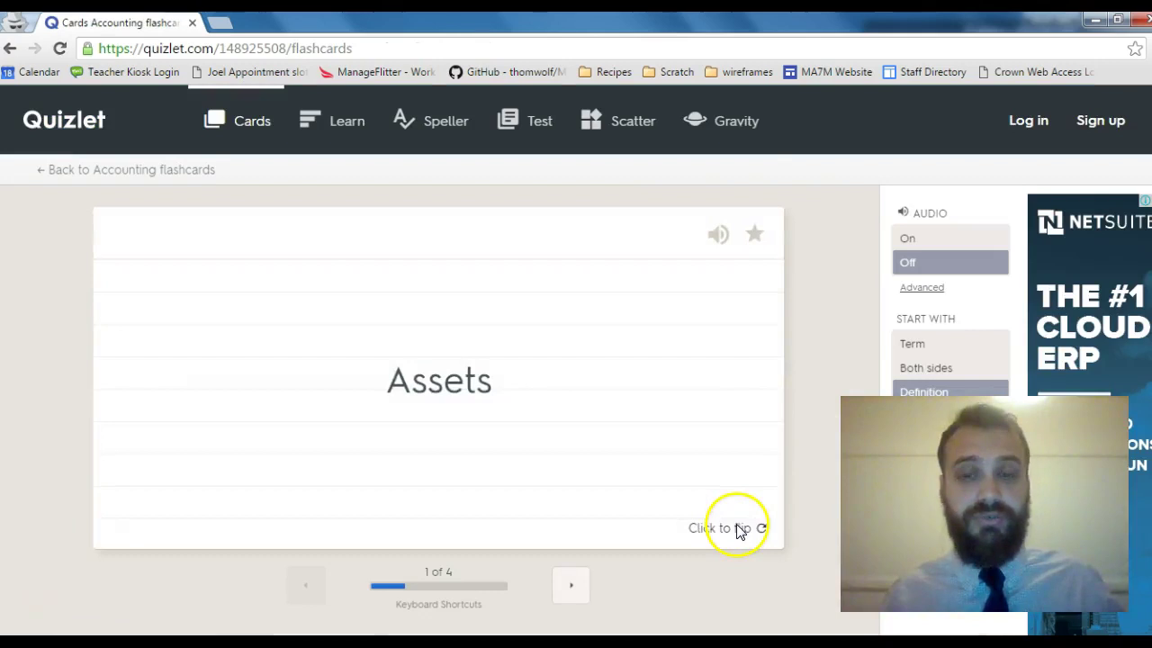
pyautogui.click(738, 531)
pyautogui.click(568, 585)
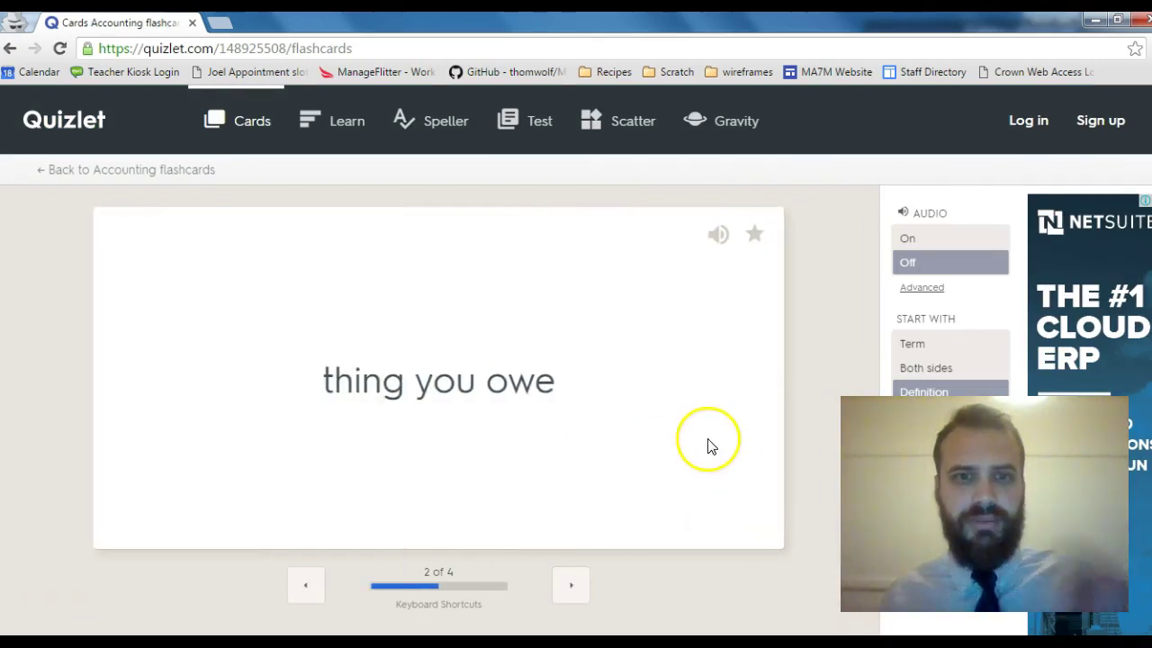
pyautogui.click(764, 538)
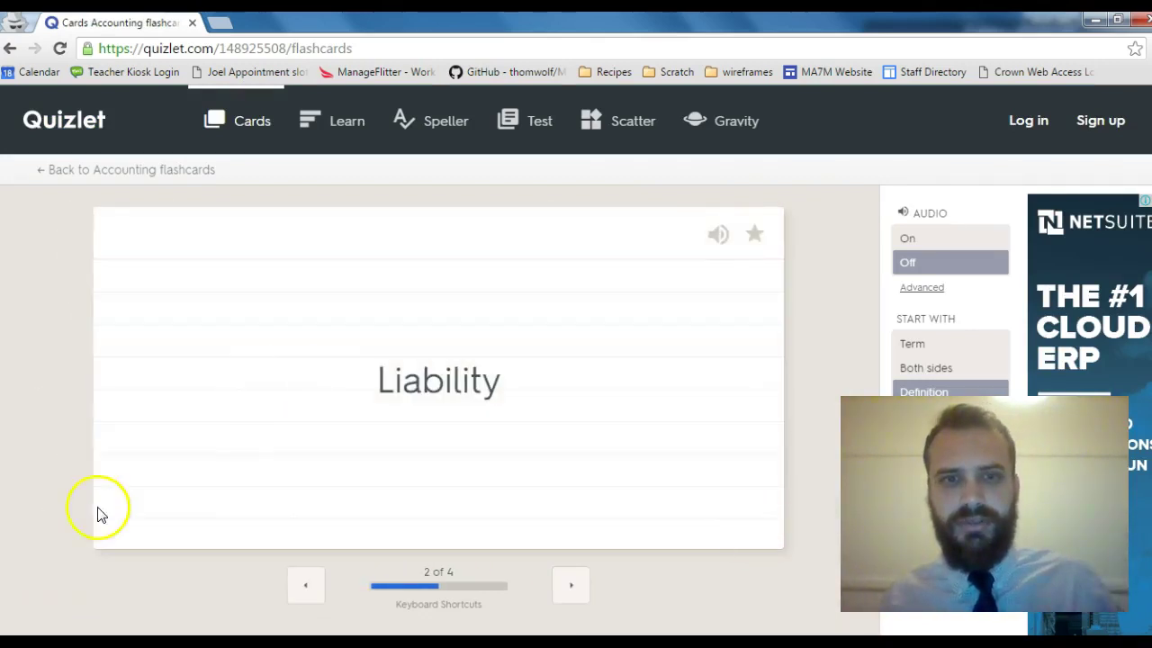
pyautogui.click(43, 171)
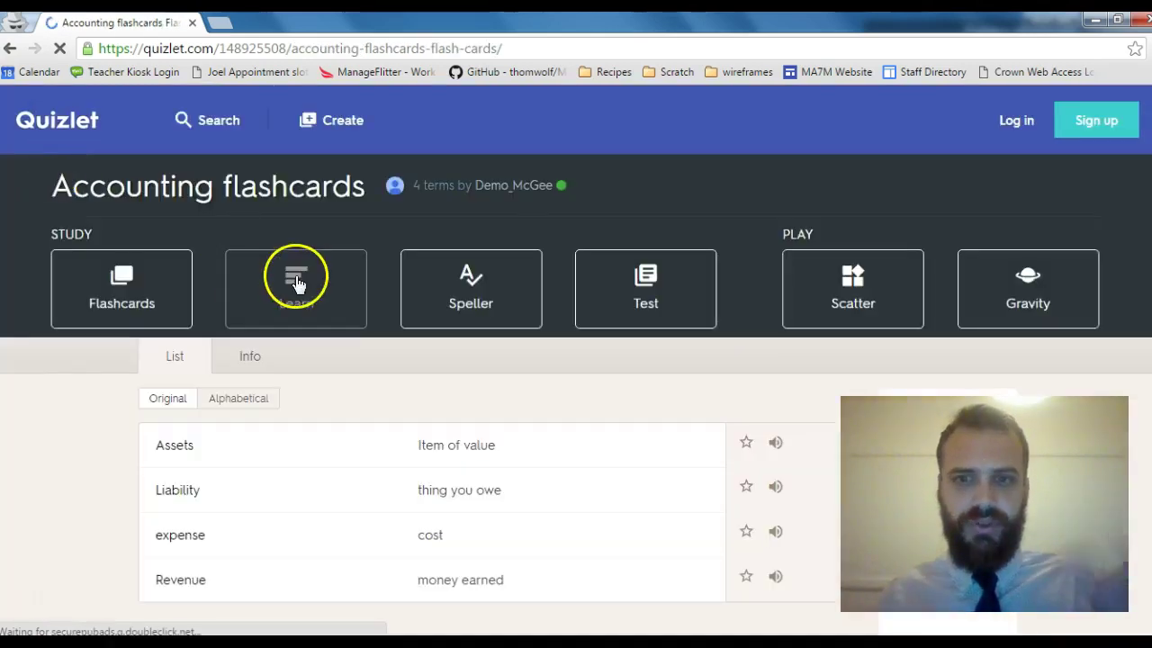
# Step: Start the set's Test and answer "expense" for cost and True for the Liability statement
pyautogui.click(644, 273)
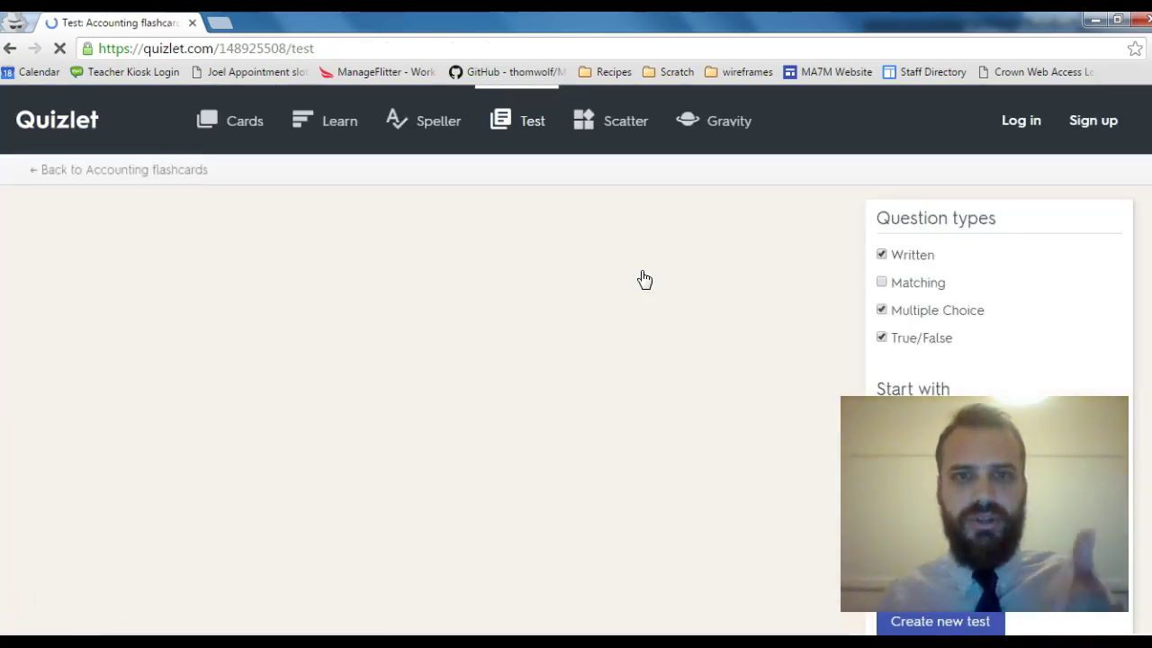
pyautogui.scroll(-1, 555, 315)
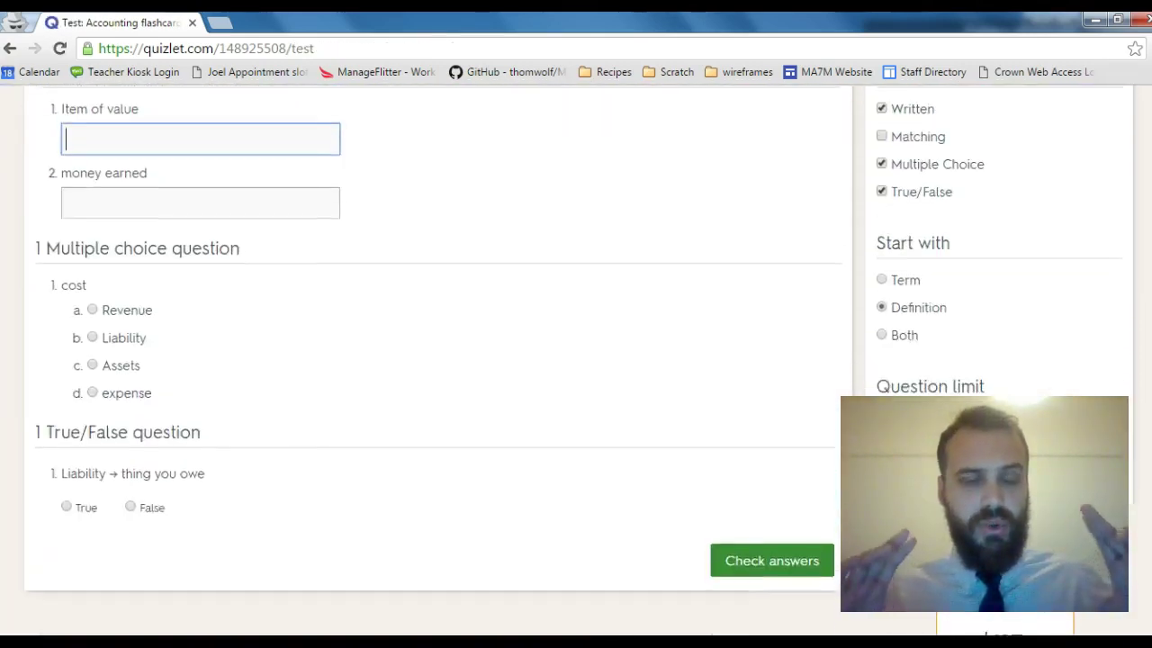
pyautogui.click(93, 423)
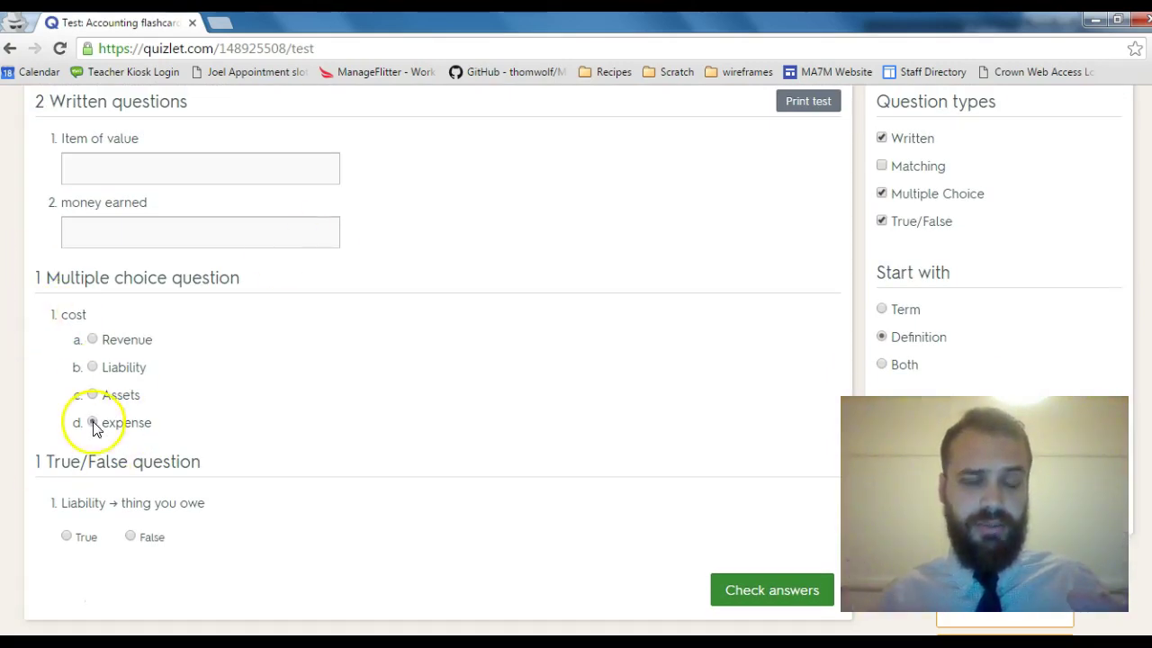
pyautogui.click(67, 537)
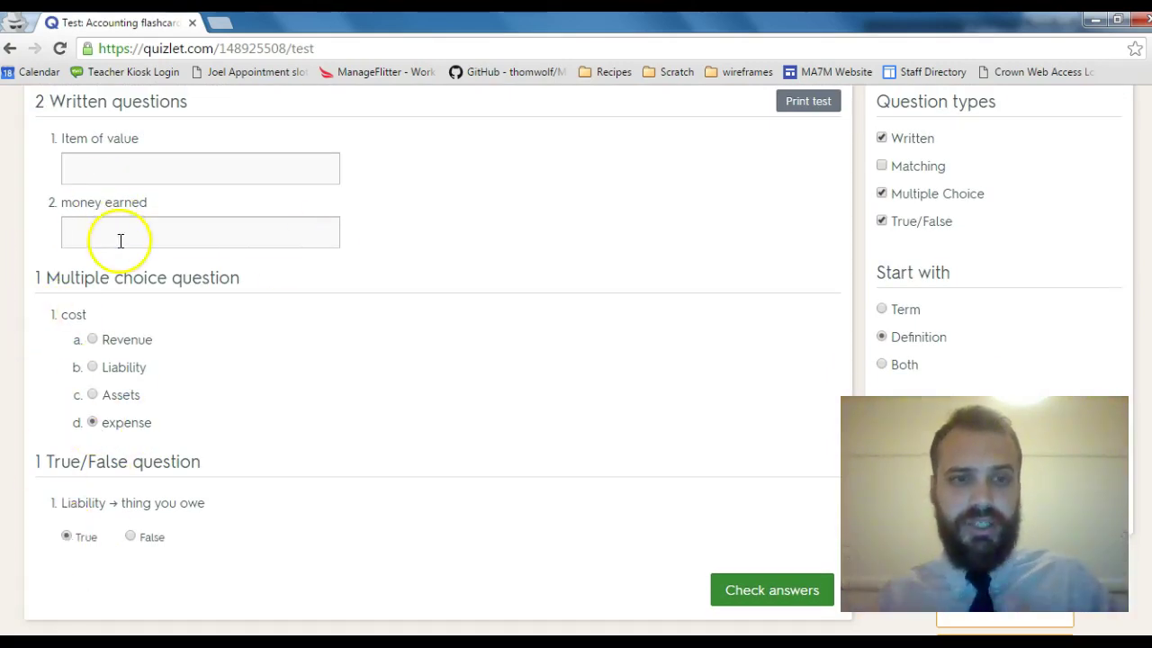
# Step: Answer the written questions with "bob" for money earned and "truck" for Item of value, and check the answers
pyautogui.click(120, 240)
pyautogui.write('bob')
pyautogui.click(114, 176)
pyautogui.write('truck')
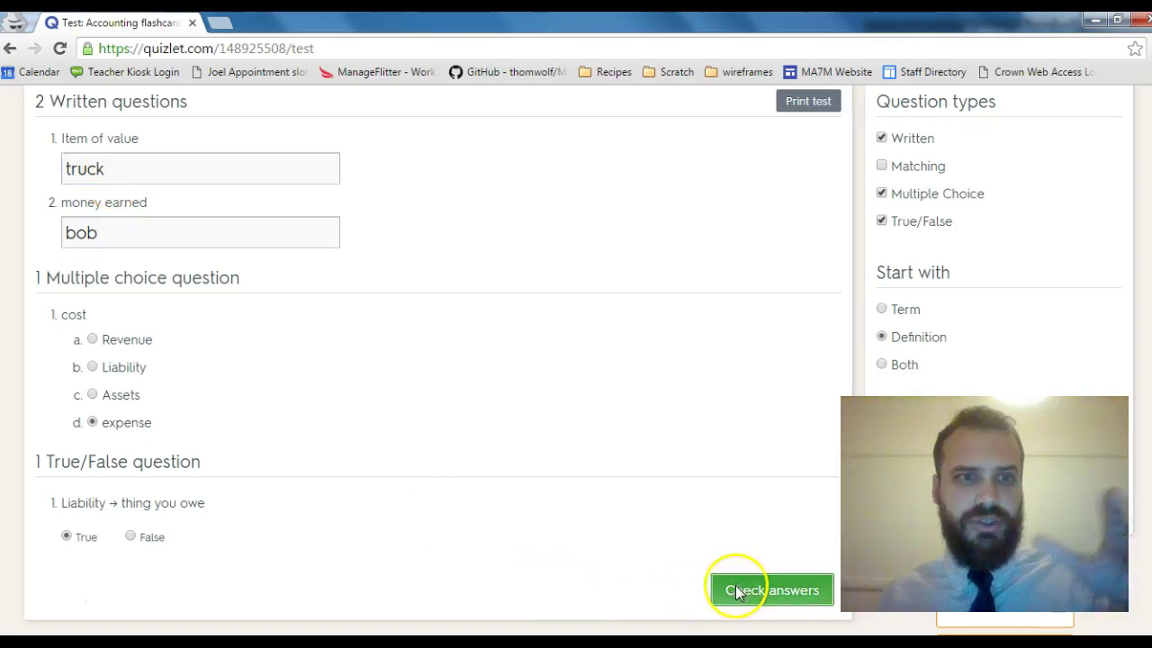
pyautogui.click(733, 591)
# Step: Review the graded answers of the whole test and return to the Accounting flashcards set page
pyautogui.scroll(-3, 190, 347)
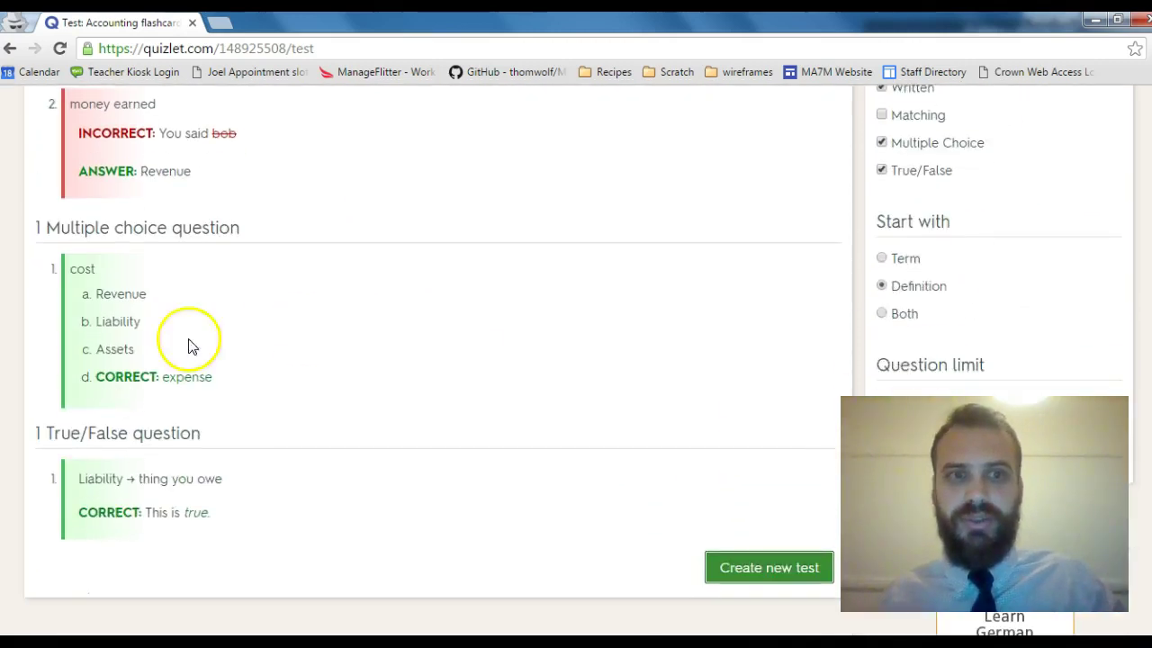
pyautogui.scroll(3, 1146, 432)
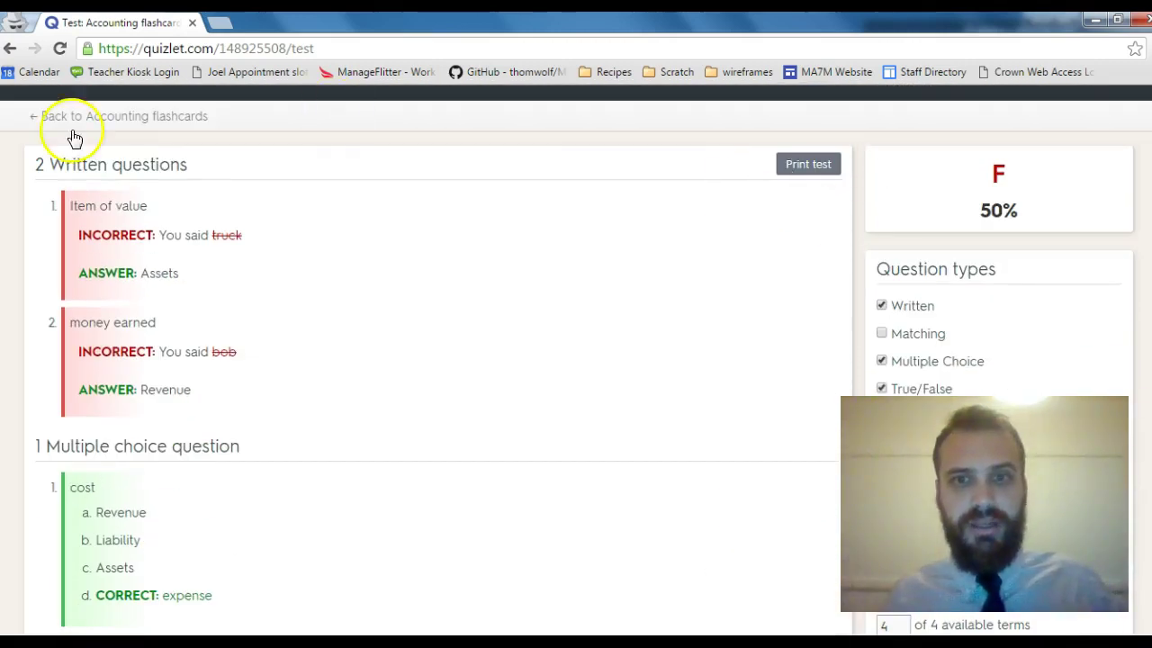
pyautogui.click(36, 117)
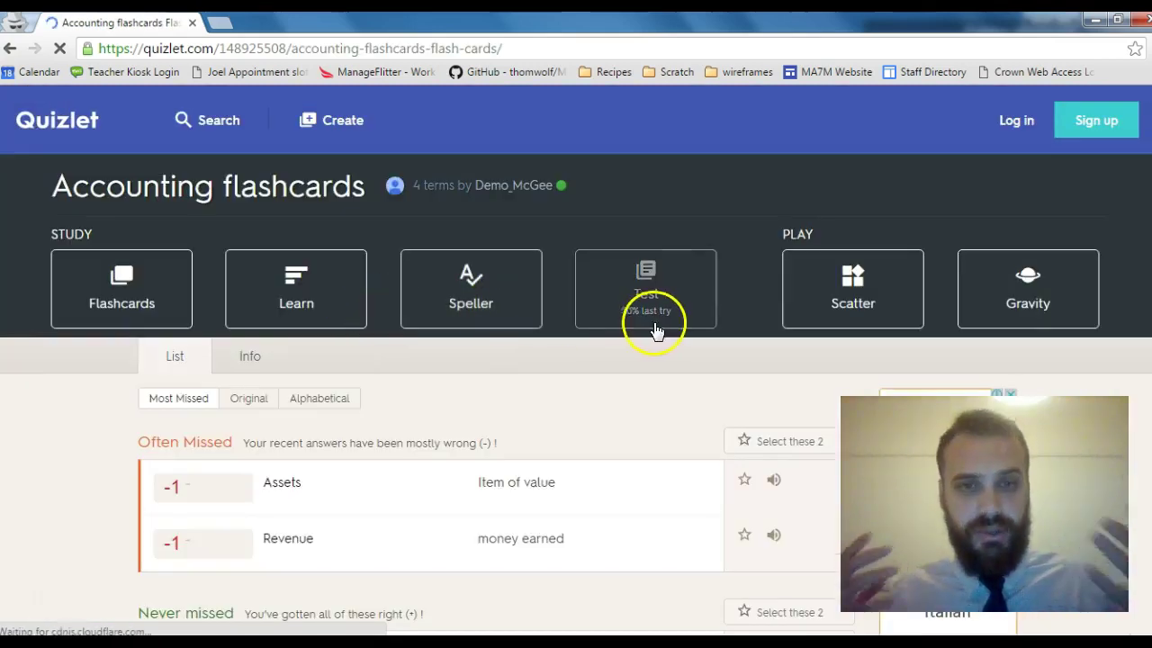
# Step: Play the set's Scatter game, matching each accounting term with its definition until every item is cleared
pyautogui.click(856, 290)
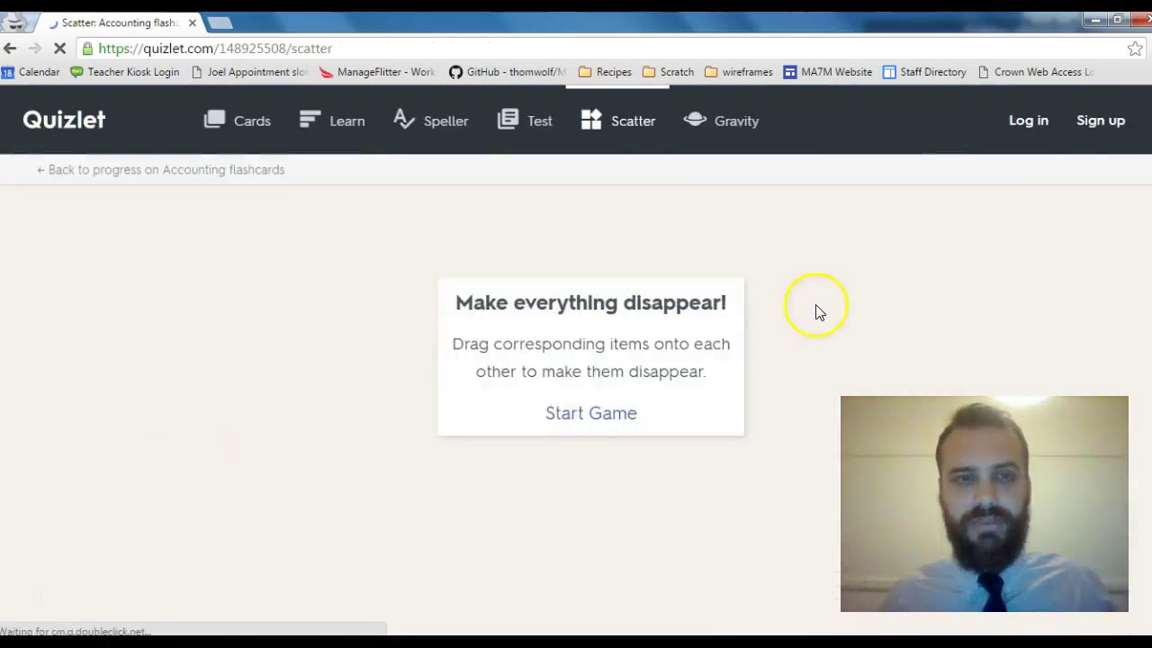
pyautogui.click(591, 417)
pyautogui.moveTo(783, 266); pyautogui.dragTo(404, 363)
pyautogui.moveTo(236, 284); pyautogui.dragTo(370, 496)
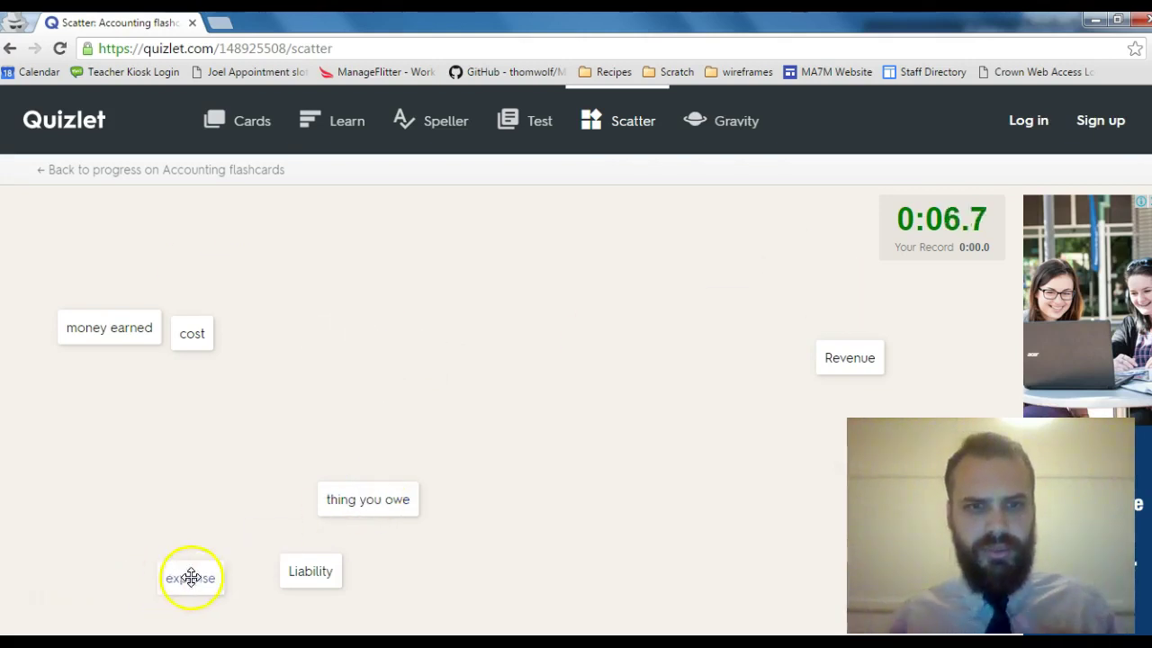
pyautogui.moveTo(191, 577); pyautogui.dragTo(842, 373)
pyautogui.moveTo(378, 486); pyautogui.dragTo(318, 566)
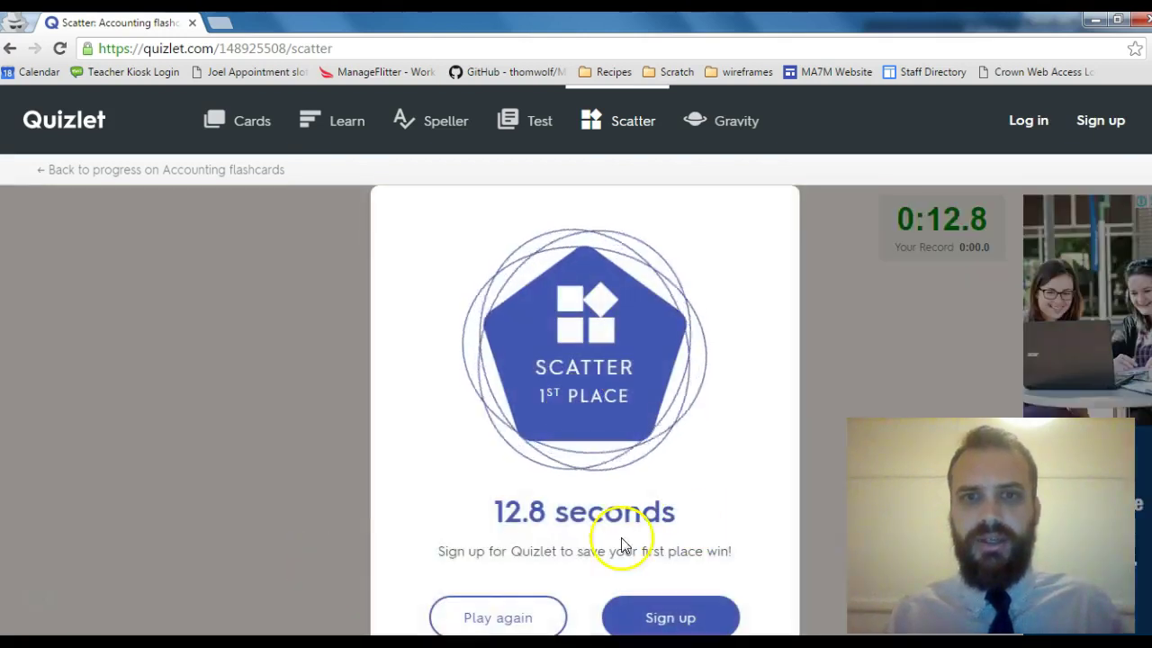
# Step: Start the Gravity game at Medium difficulty beginning with the term, look at its play screen, and return to the set page
pyautogui.click(735, 126)
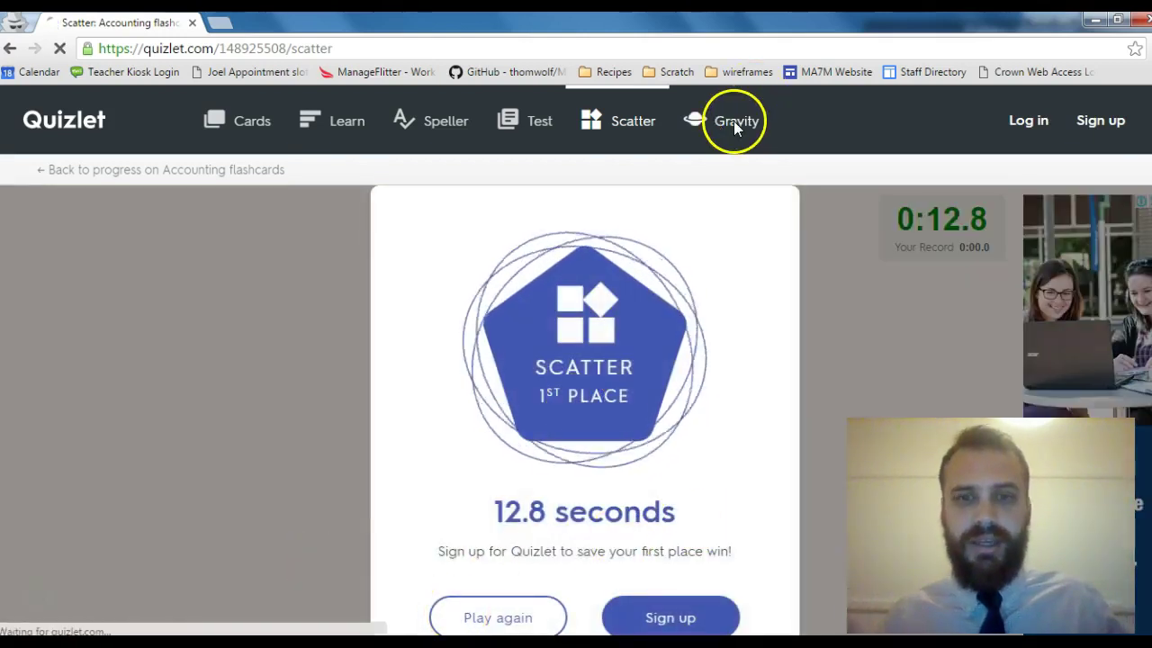
pyautogui.click(560, 486)
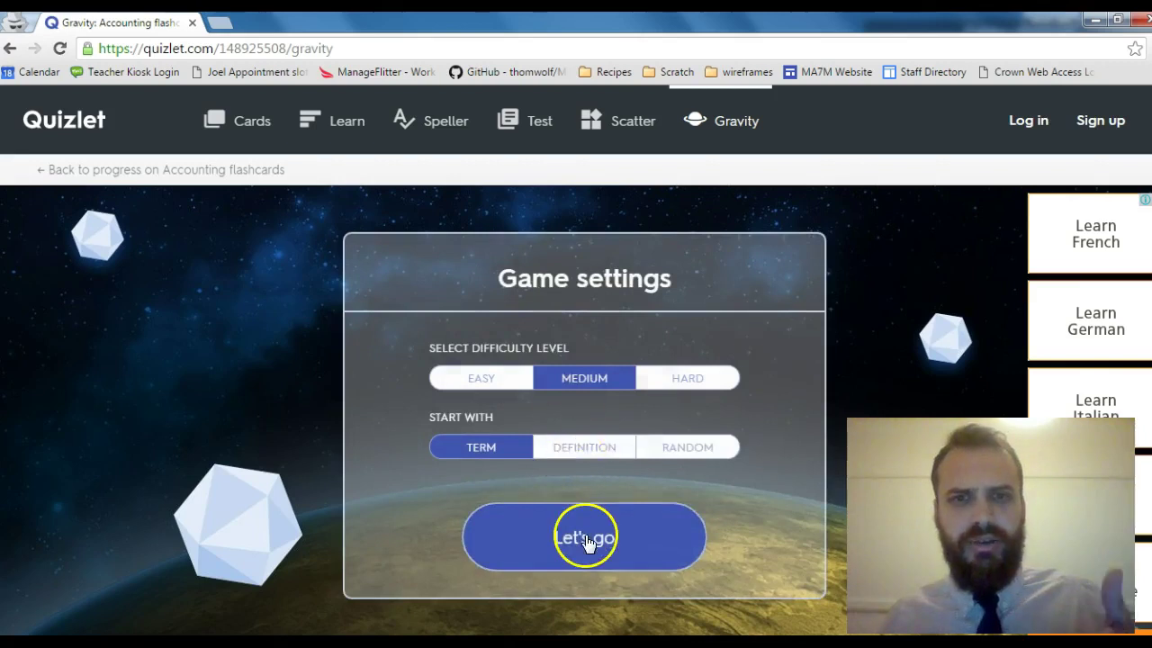
pyautogui.click(587, 540)
pyautogui.click(553, 481)
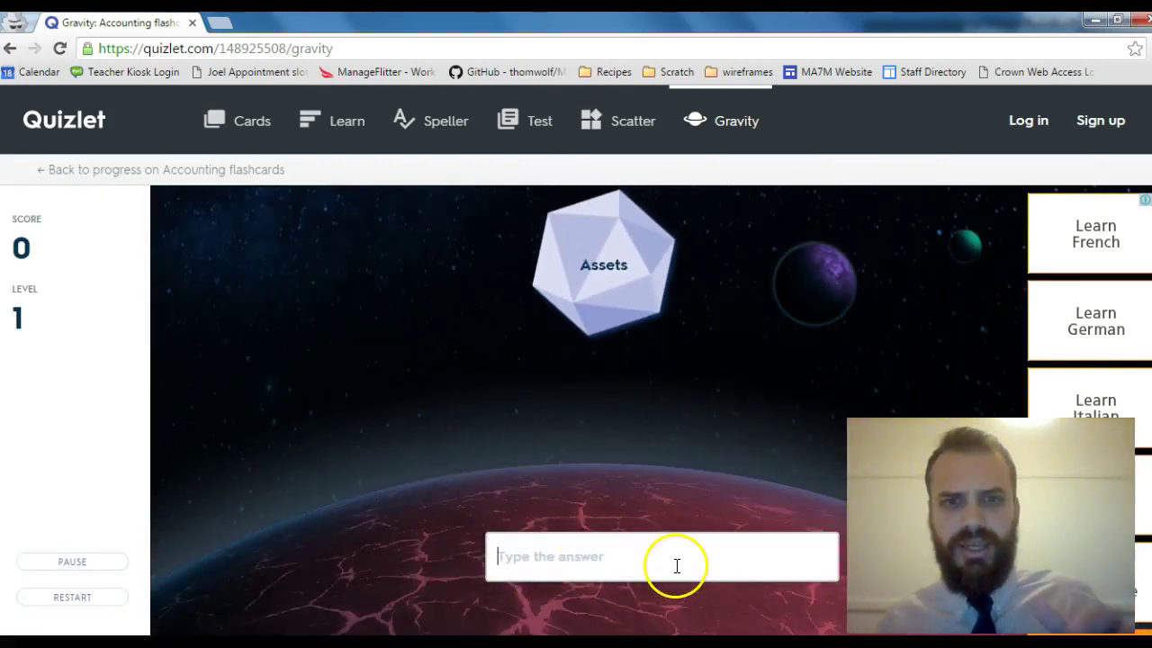
pyautogui.click(45, 171)
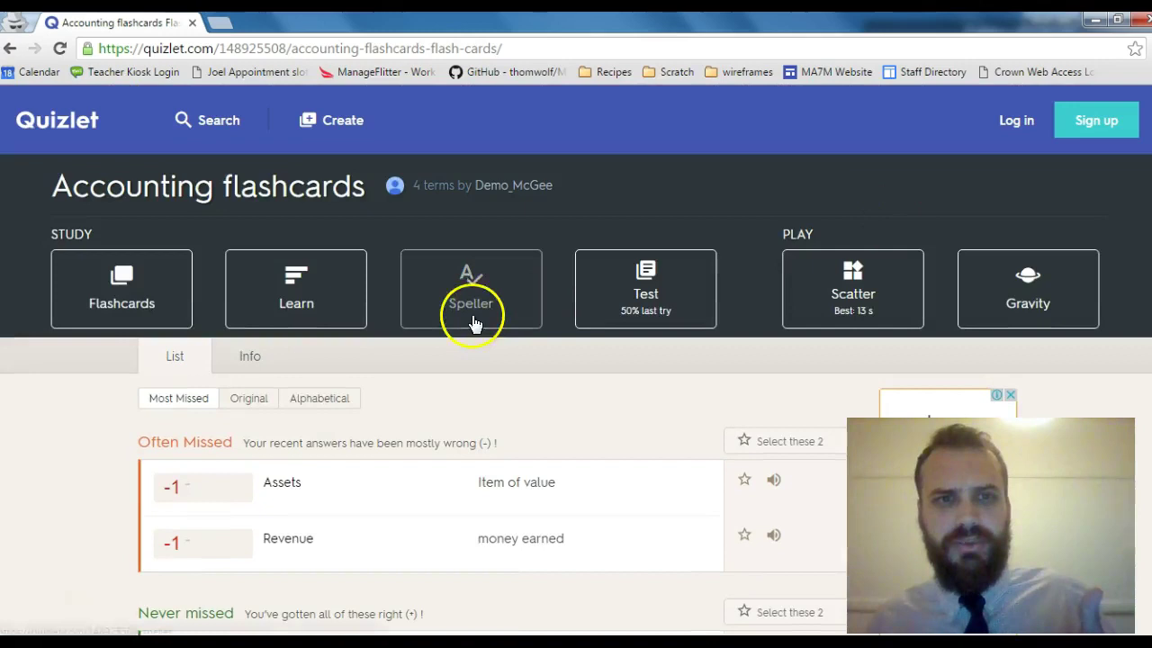
# Step: Look at the Learn and Speller study modes, returning to the set page after each one
pyautogui.click(300, 284)
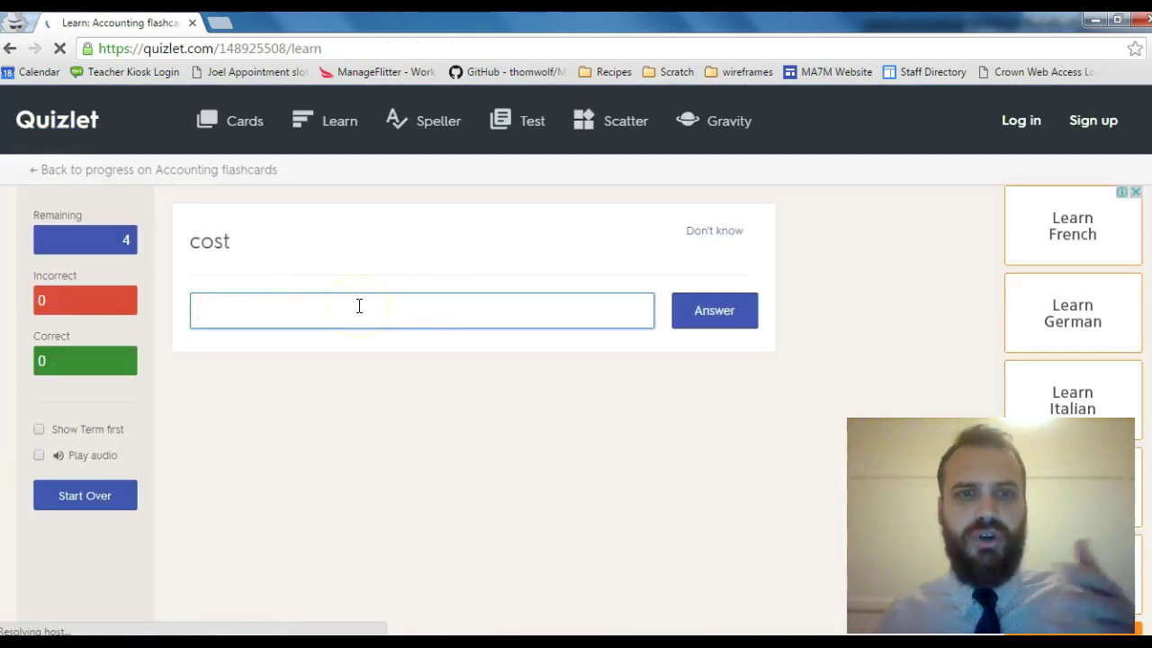
pyautogui.click(42, 170)
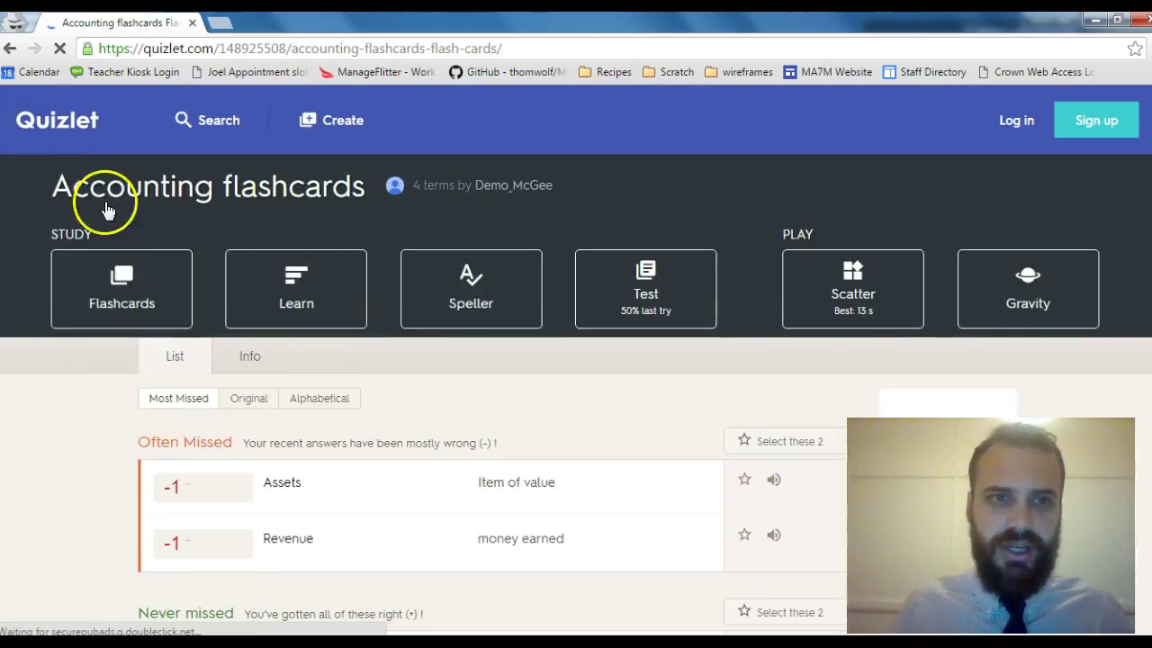
pyautogui.click(470, 285)
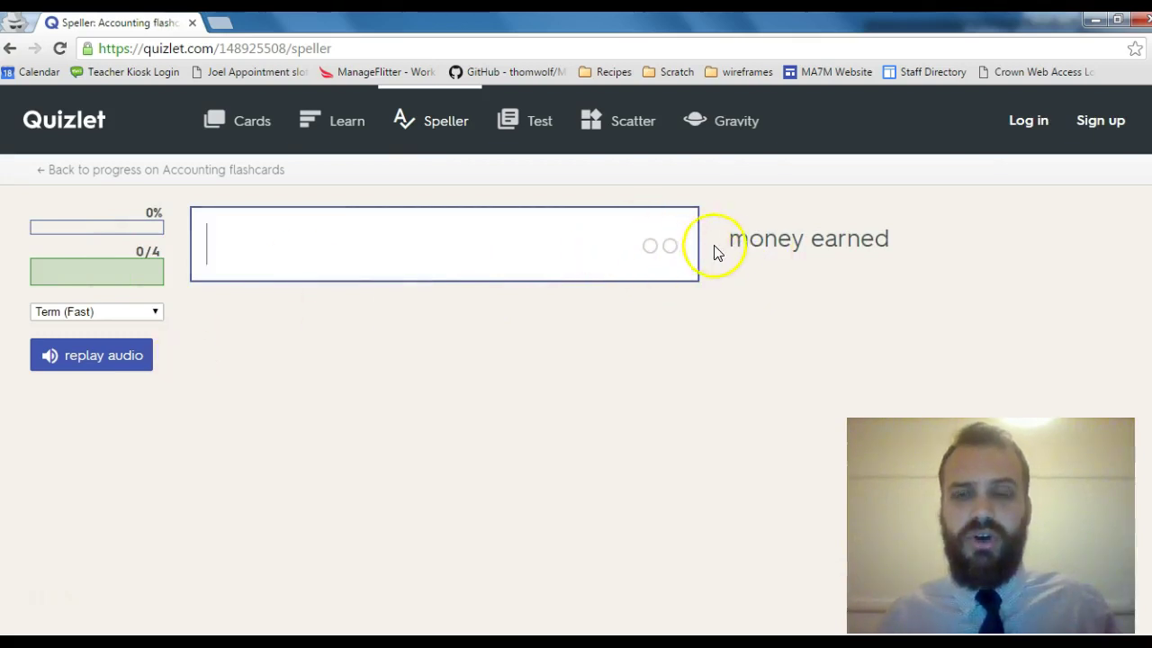
pyautogui.click(43, 171)
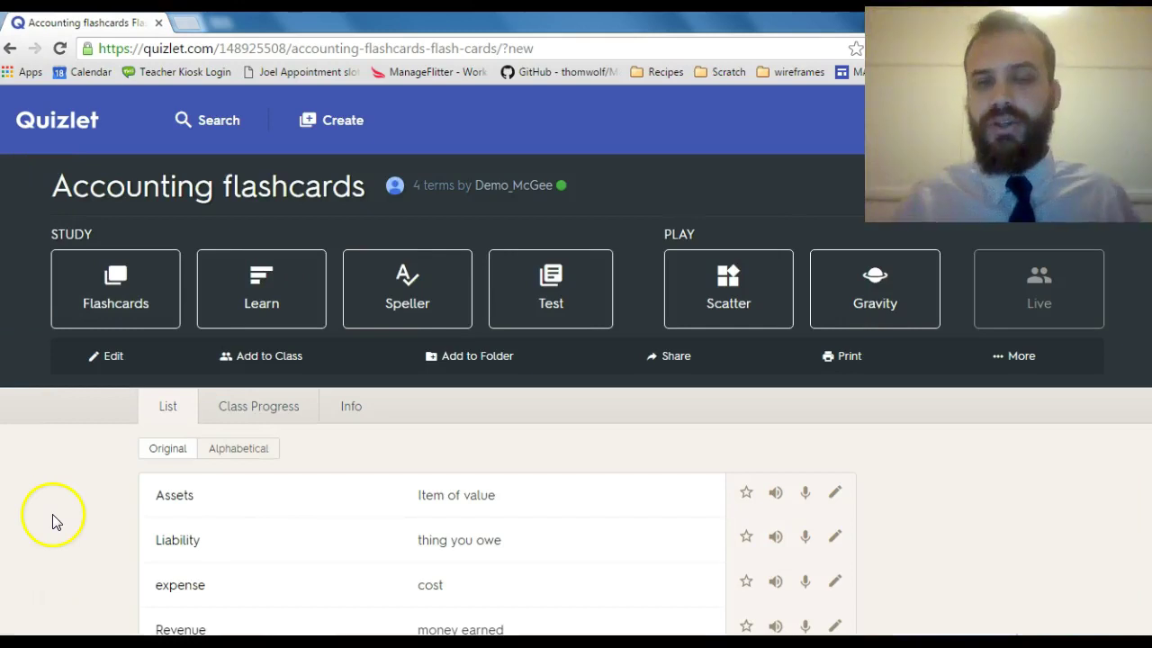
# Step: Start a new class for the Accounting flashcards set, named Dig9A with the description "accounting stuff"
pyautogui.click(273, 358)
pyautogui.click(419, 364)
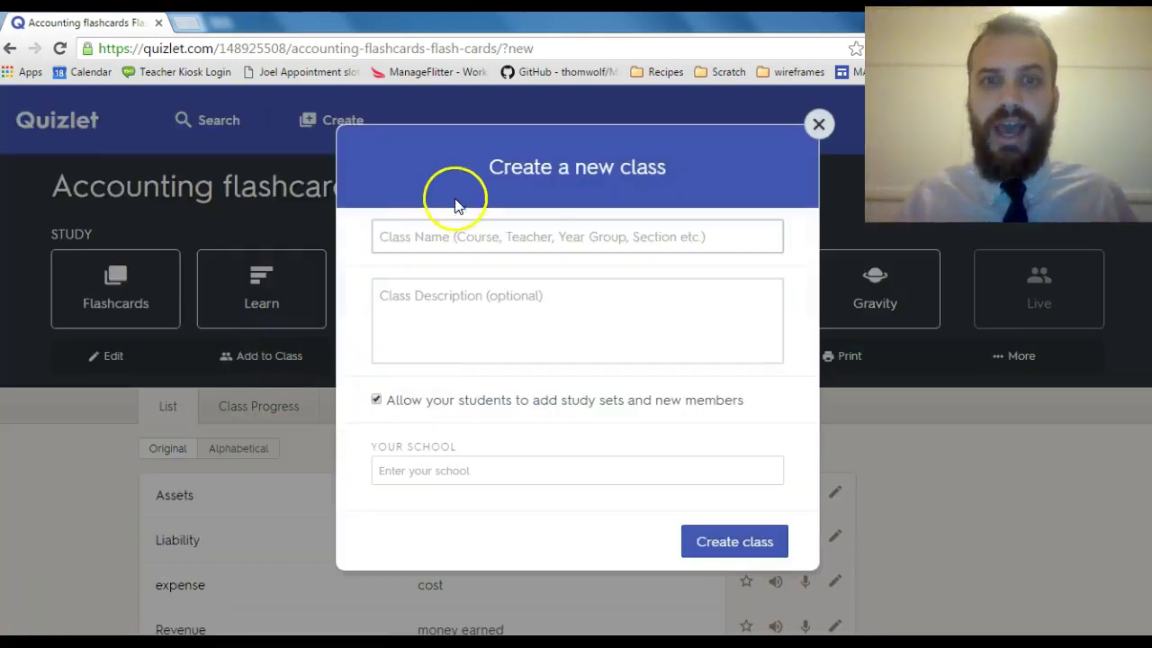
pyautogui.click(456, 236)
pyautogui.write('Dig9A')
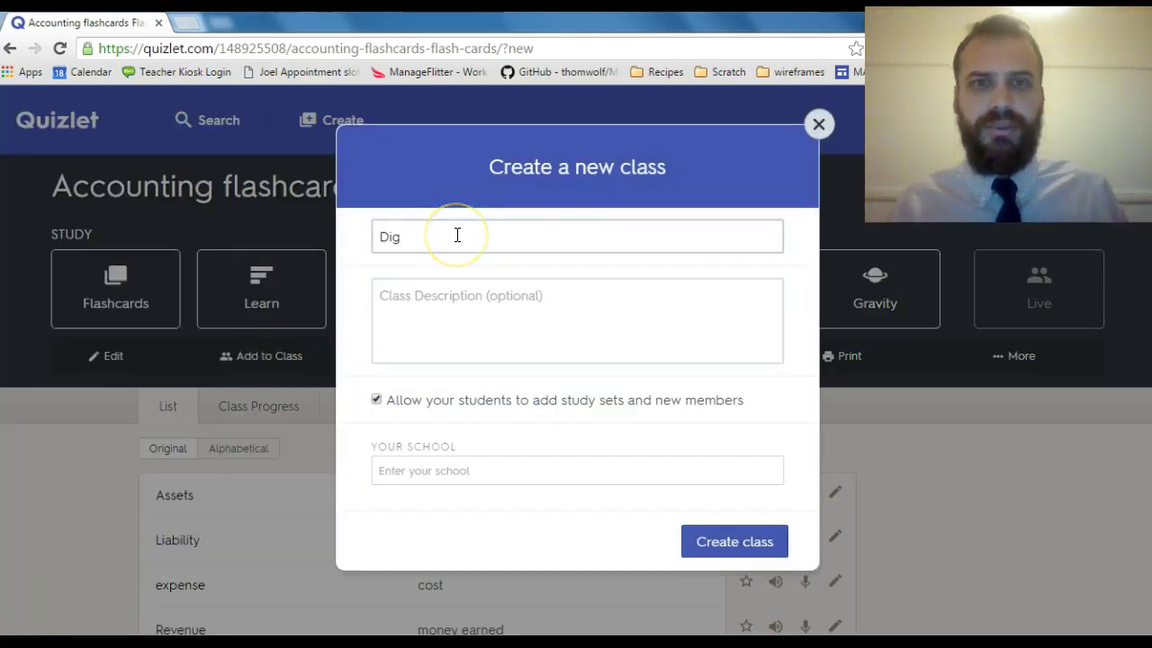
pyautogui.click(405, 300)
pyautogui.write('account')
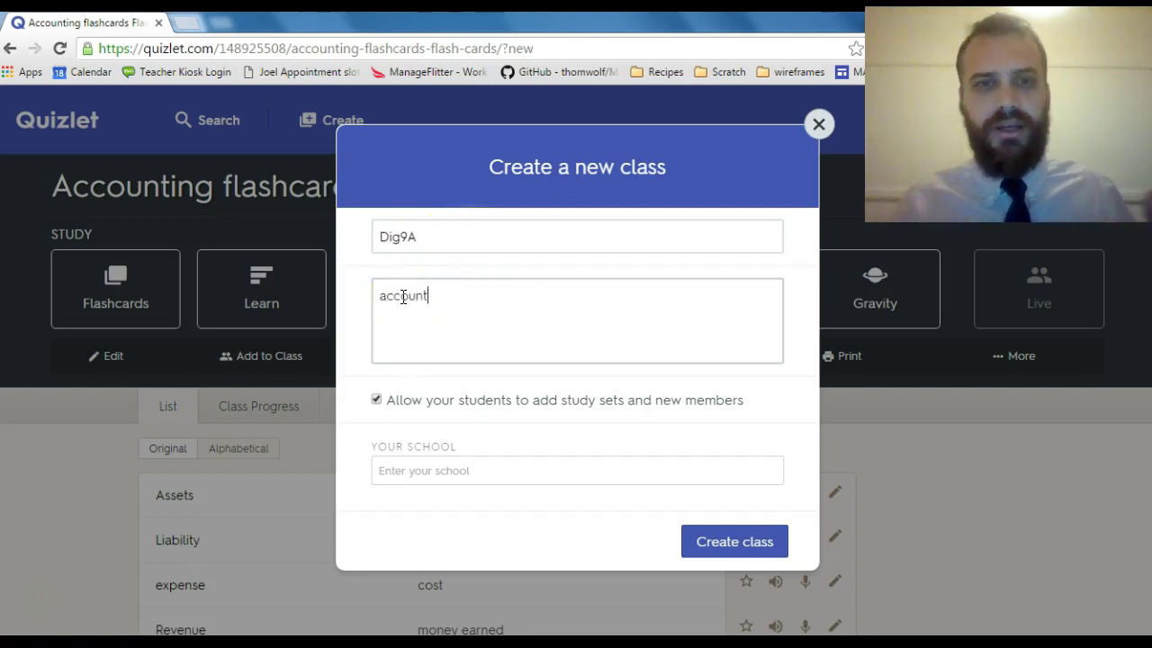
pyautogui.write('ing stuff')
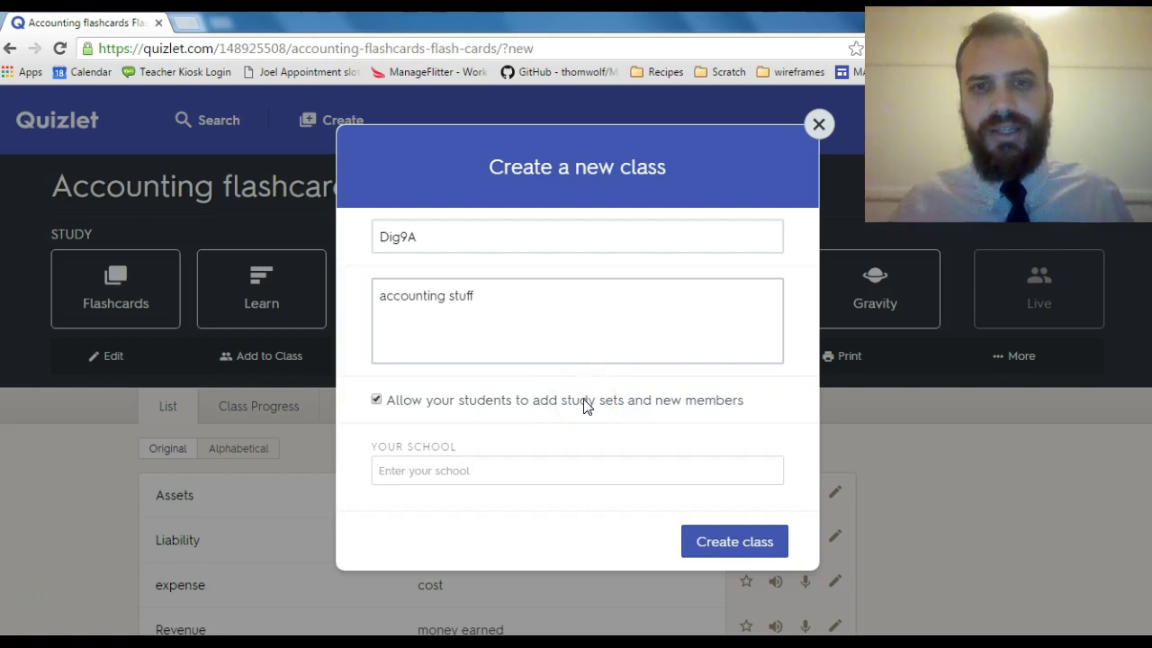
# Step: Set the school to St. Joseph's Nudgee College and create the class
pyautogui.click(594, 465)
pyautogui.write("st joseph's nudgee college")
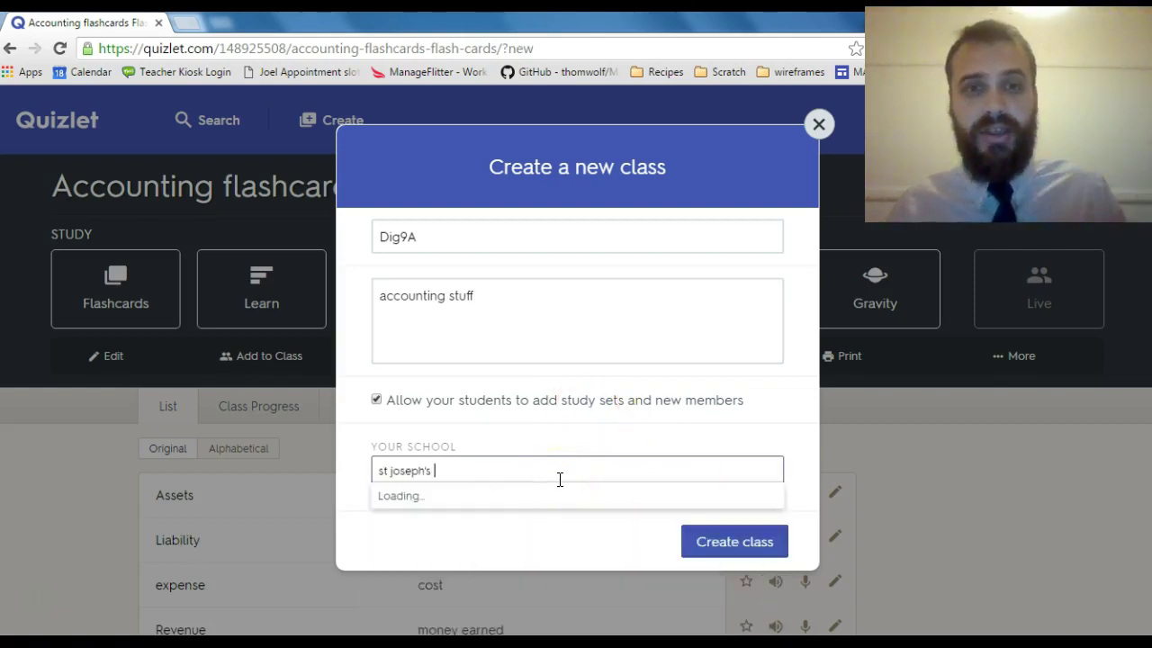
pyautogui.click(547, 520)
pyautogui.click(732, 561)
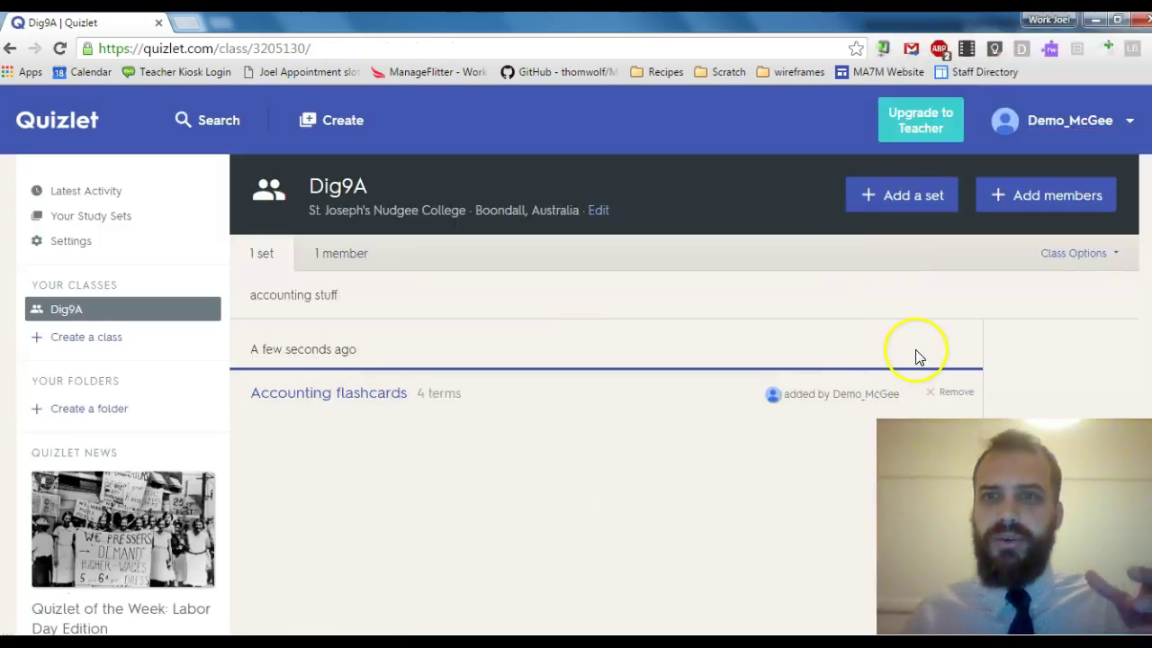
# Step: Look through the email and bulk email invitation options for the class, and select the automatic join link's URL
pyautogui.click(985, 200)
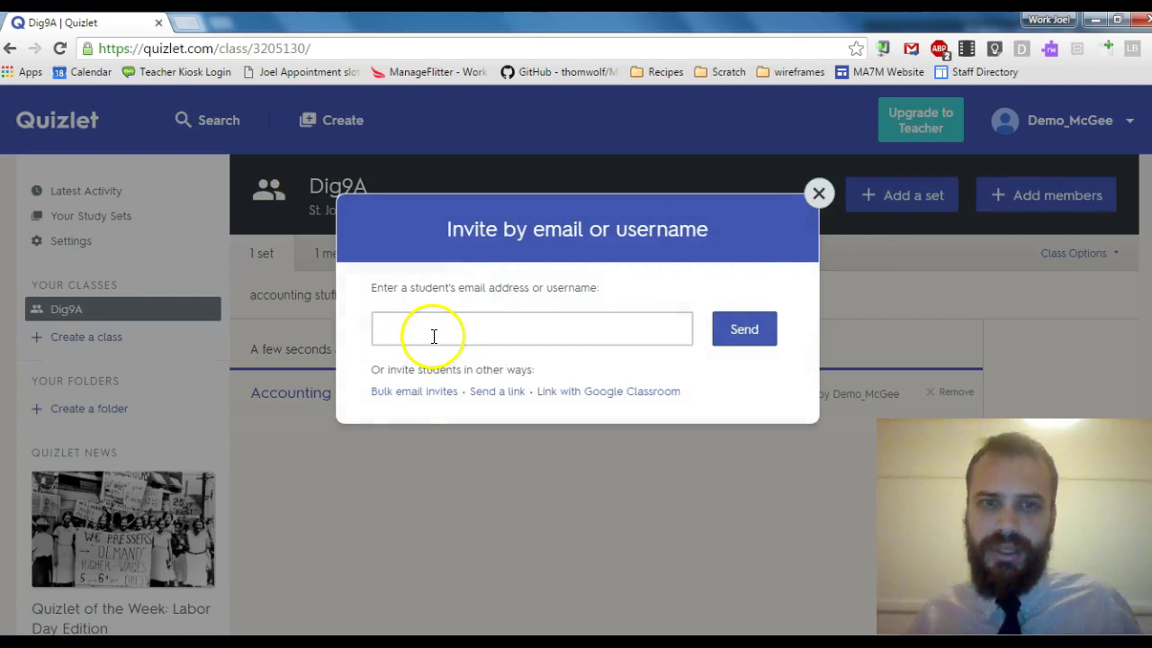
pyautogui.click(413, 391)
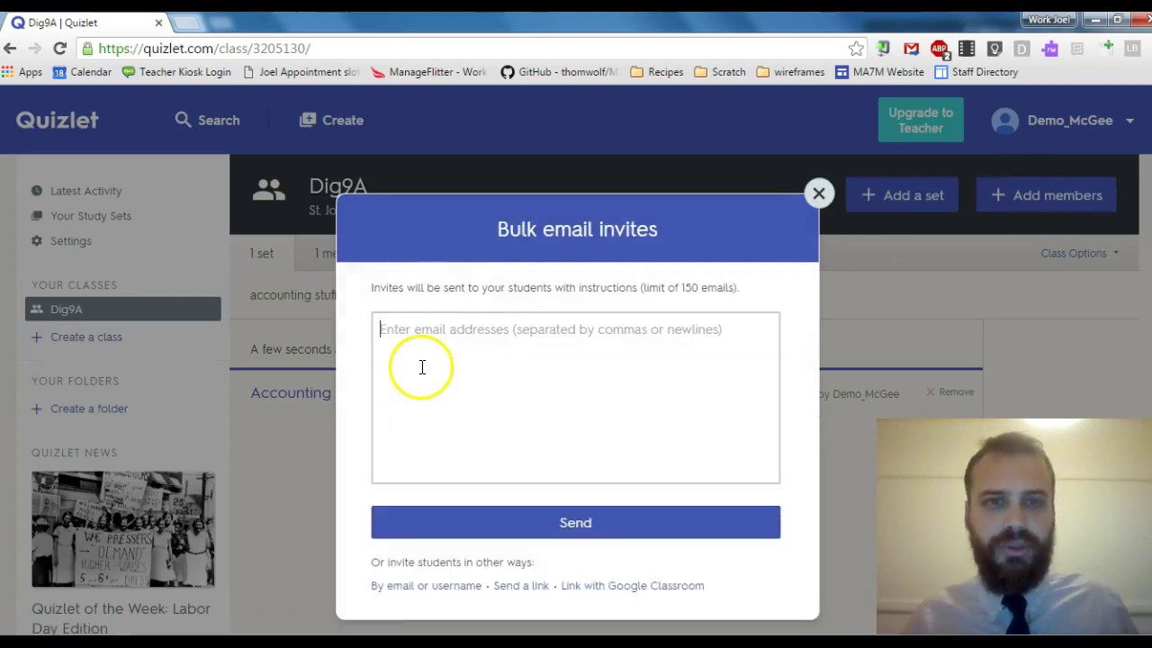
pyautogui.click(520, 586)
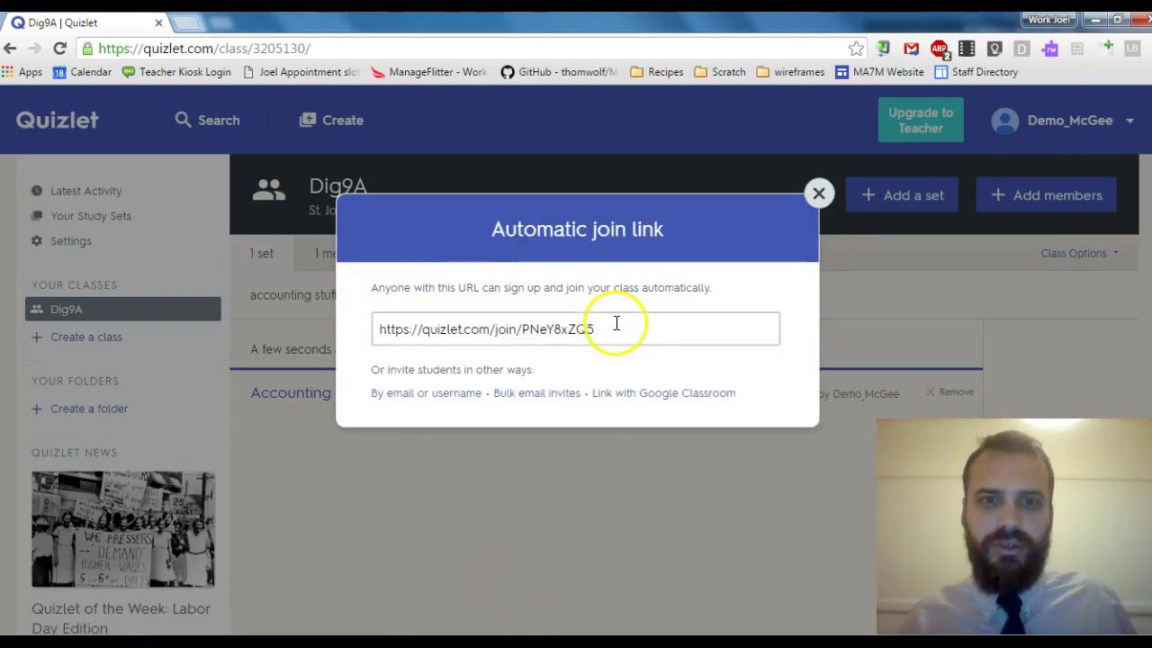
pyautogui.click(387, 332)
pyautogui.click(587, 331)
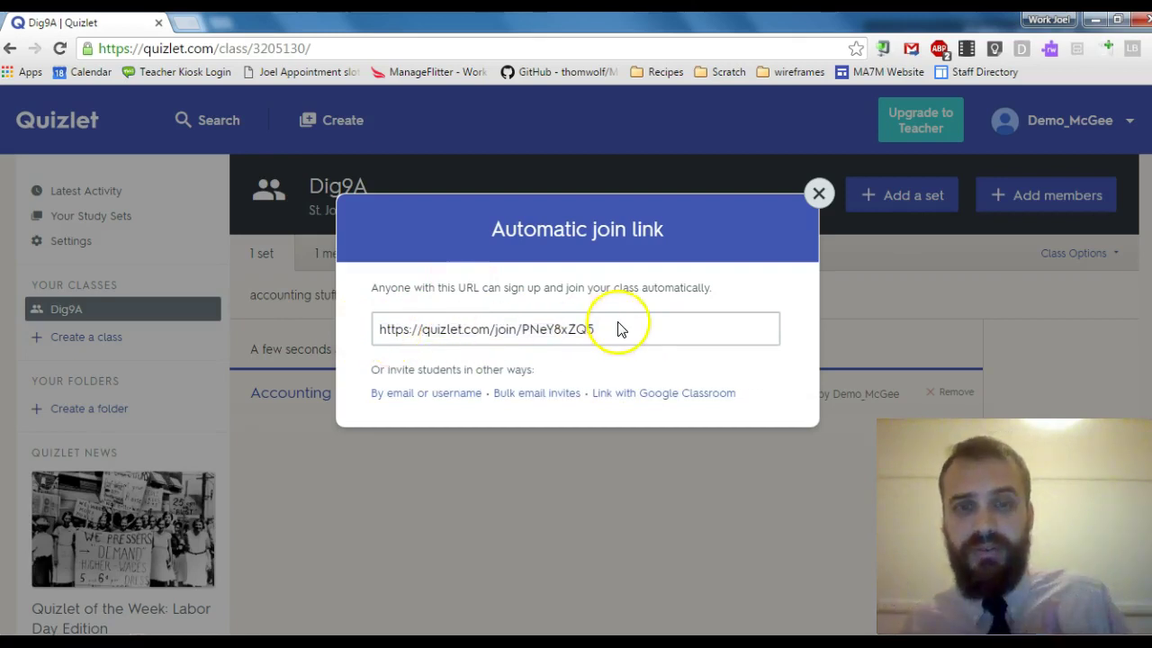
pyautogui.moveTo(619, 330); pyautogui.dragTo(427, 320)
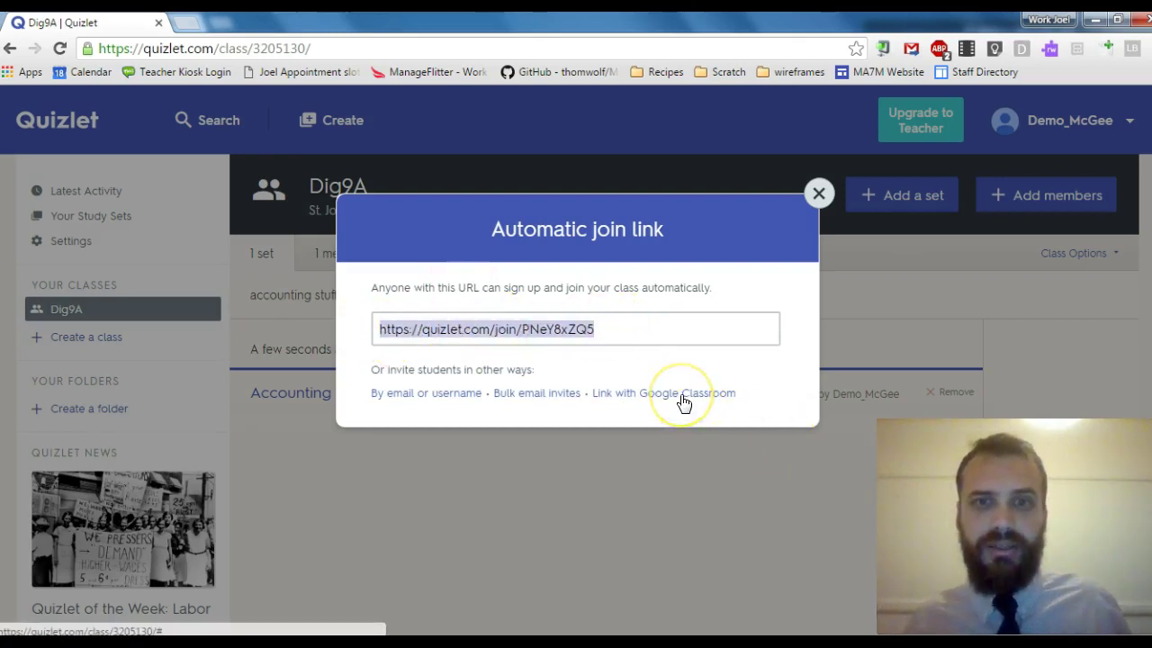